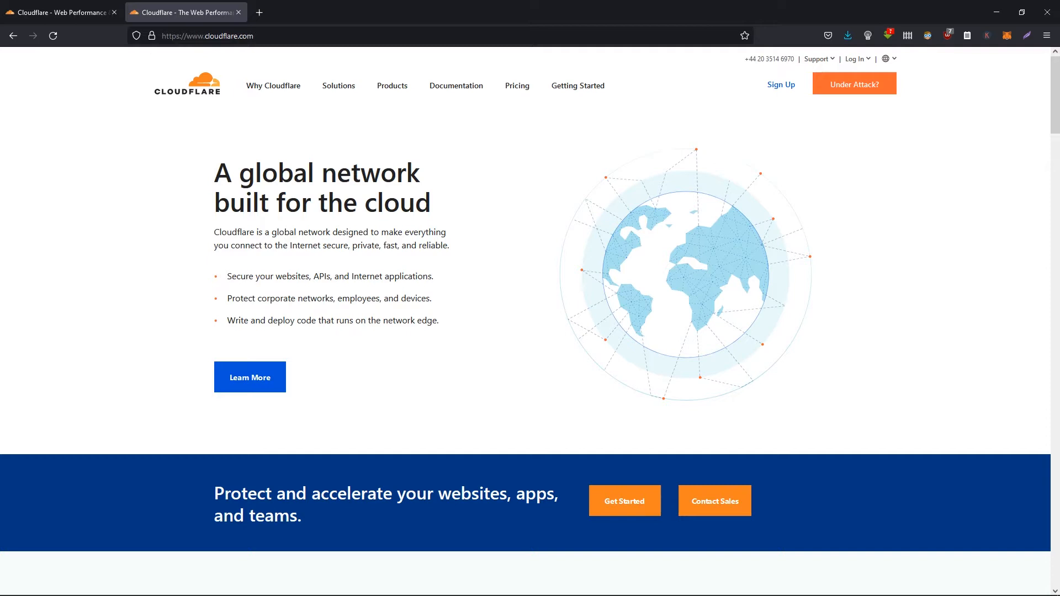
Browse the Cloudflare homepage, then go to the Sign Up page to create an account.
scroll(524, 331, down, 5)
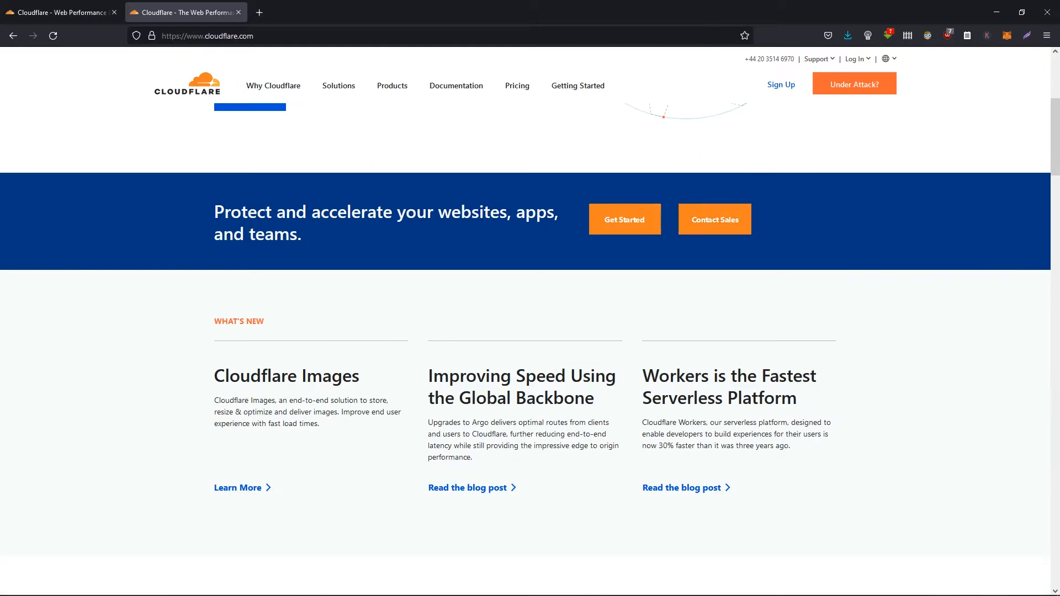
scroll(524, 332, down, 9)
scroll(524, 331, down, 10)
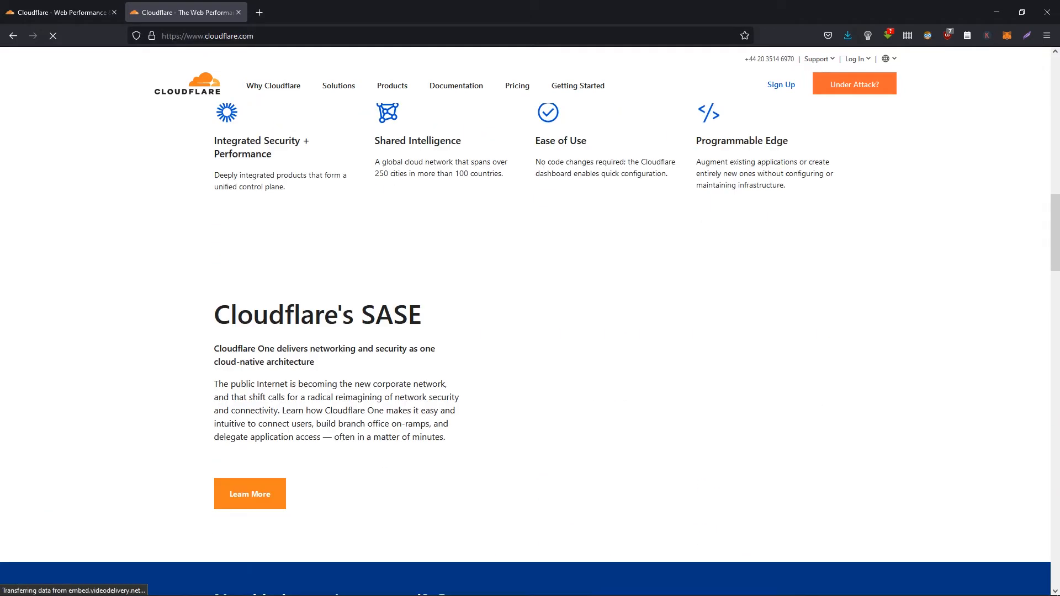
scroll(525, 332, up, 1)
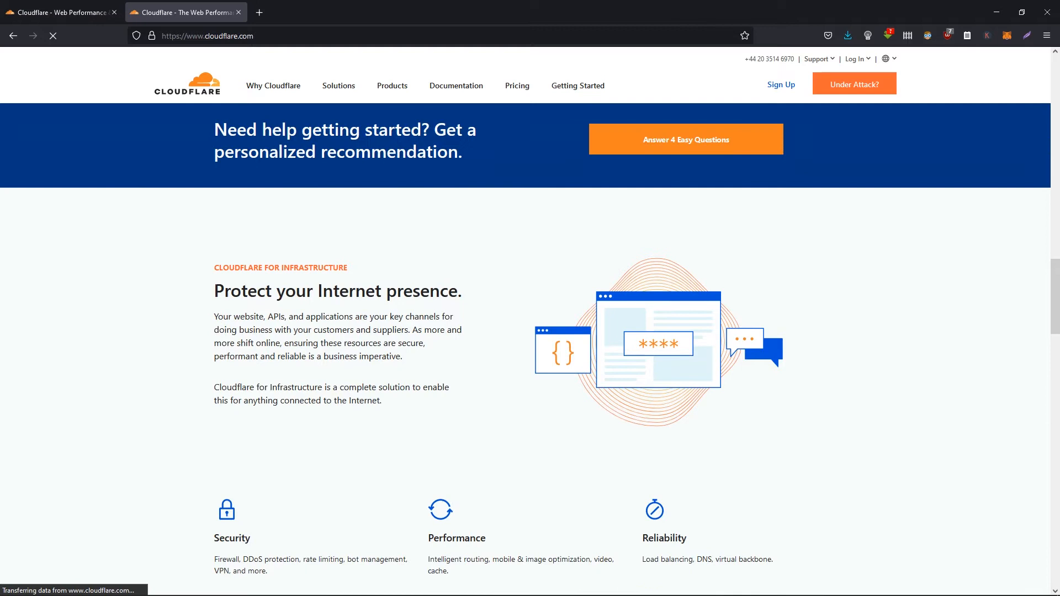
scroll(525, 331, up, 6)
scroll(524, 331, up, 12)
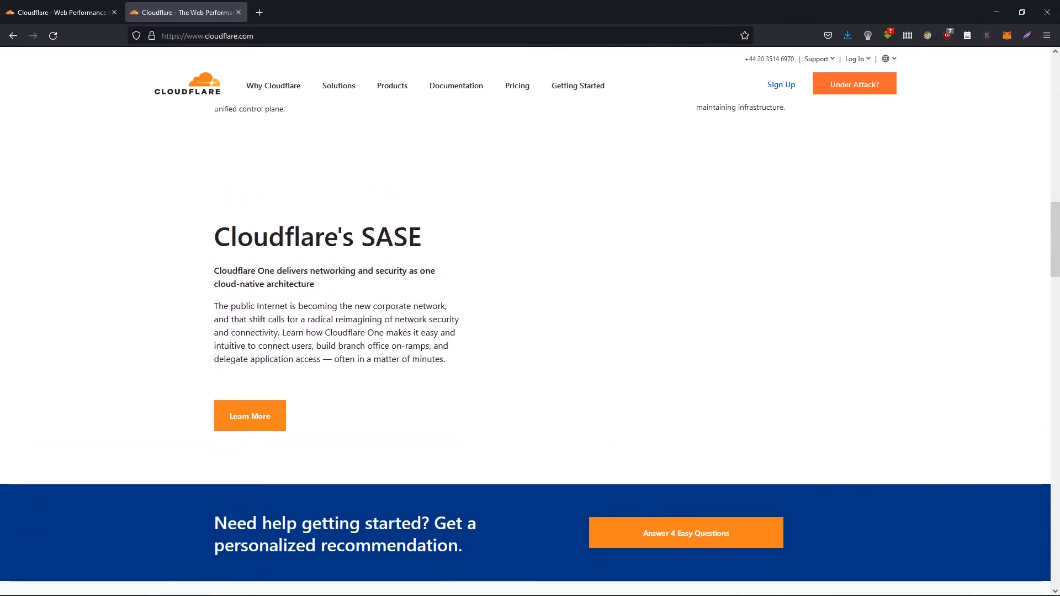
scroll(524, 331, up, 5)
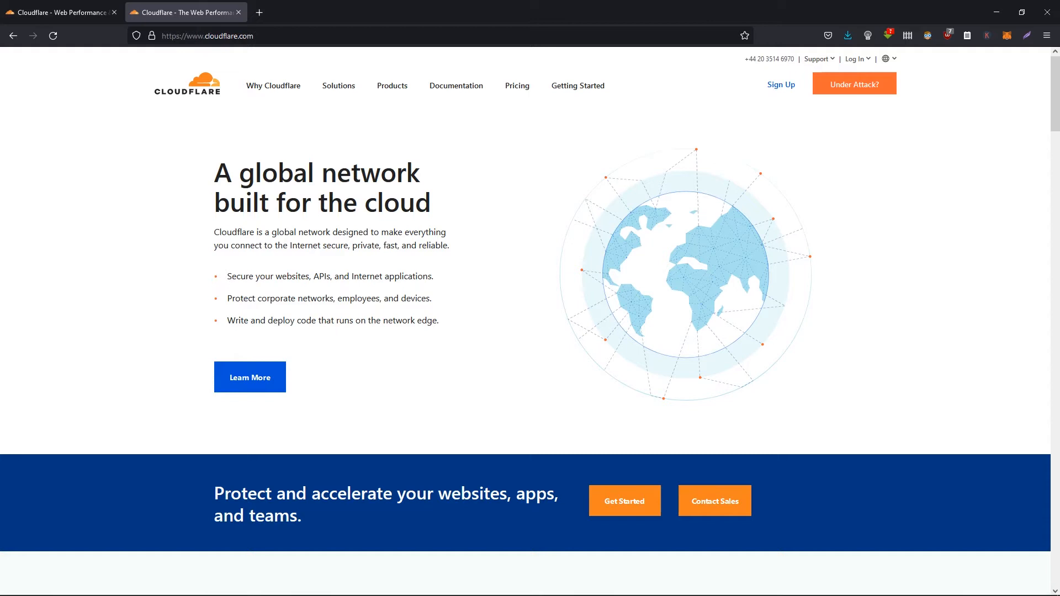
drag(260, 36, 180, 35)
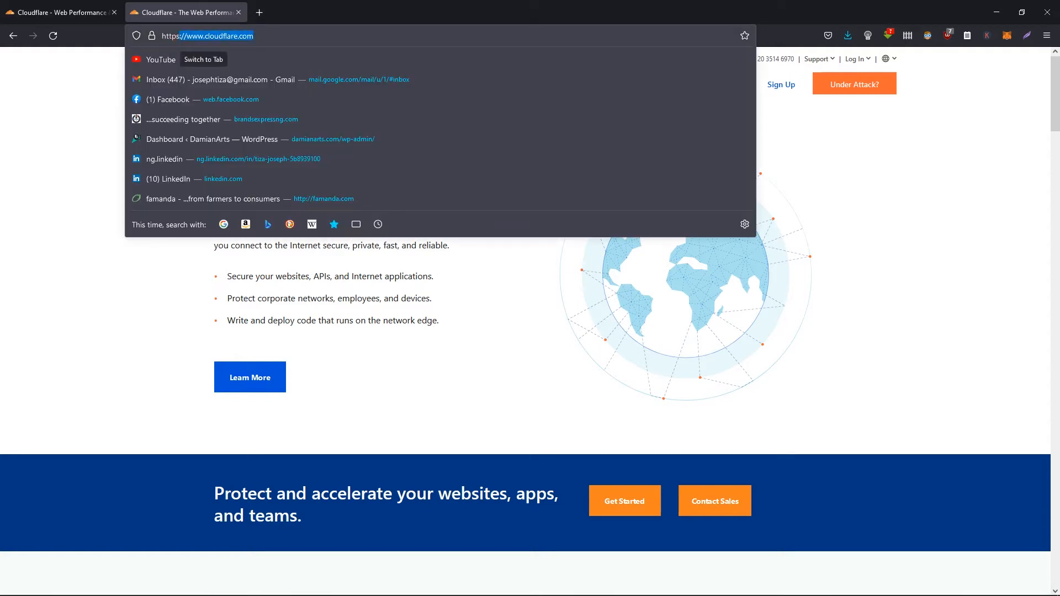
click(260, 36)
click(1014, 199)
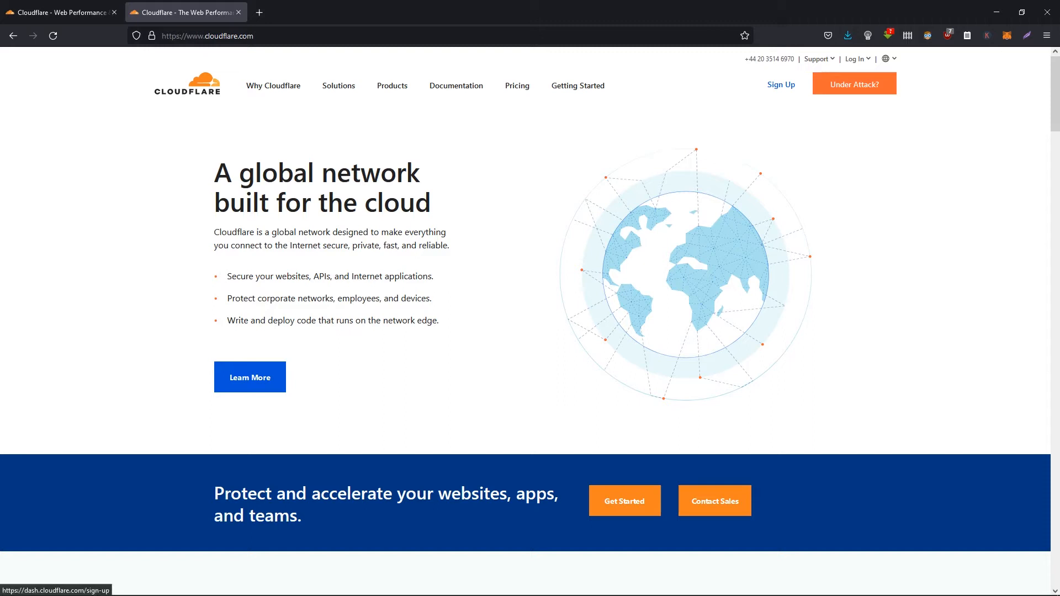
click(781, 85)
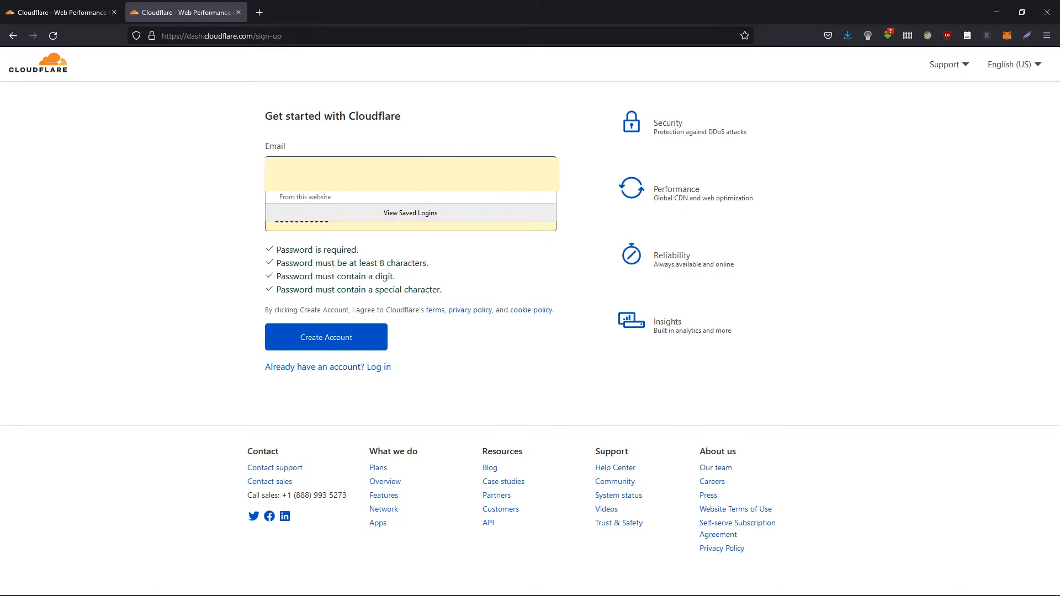
Submit the empty sign-up form to trigger the email and password validation errors.
click(138, 151)
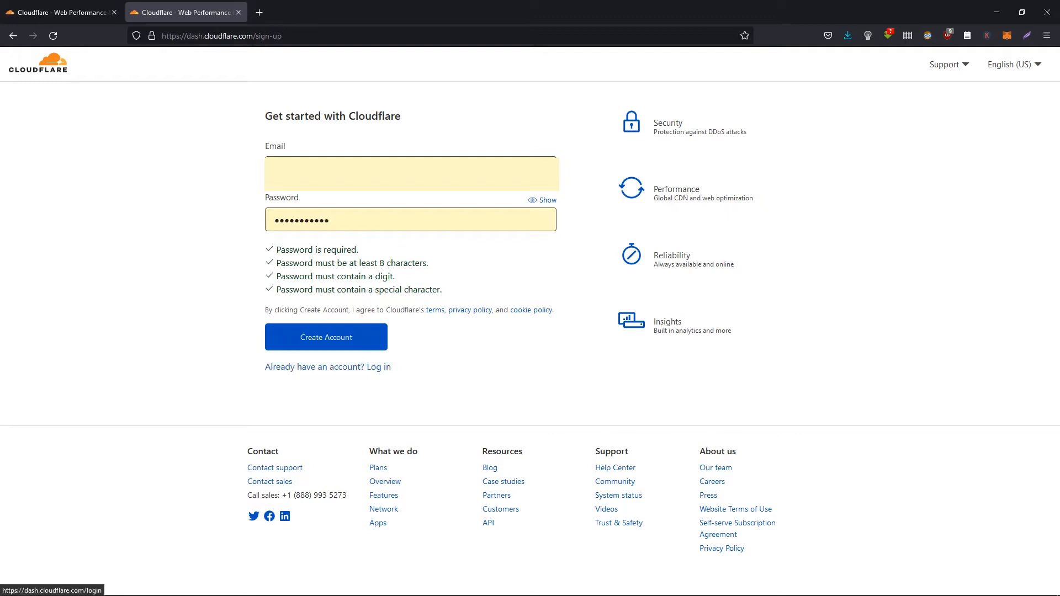
click(326, 337)
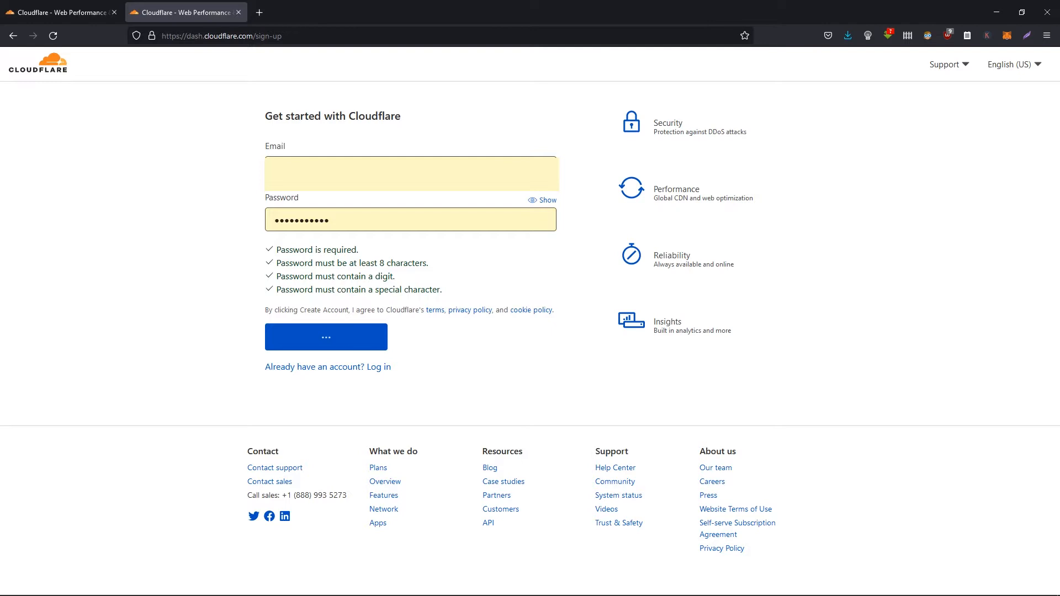
click(158, 116)
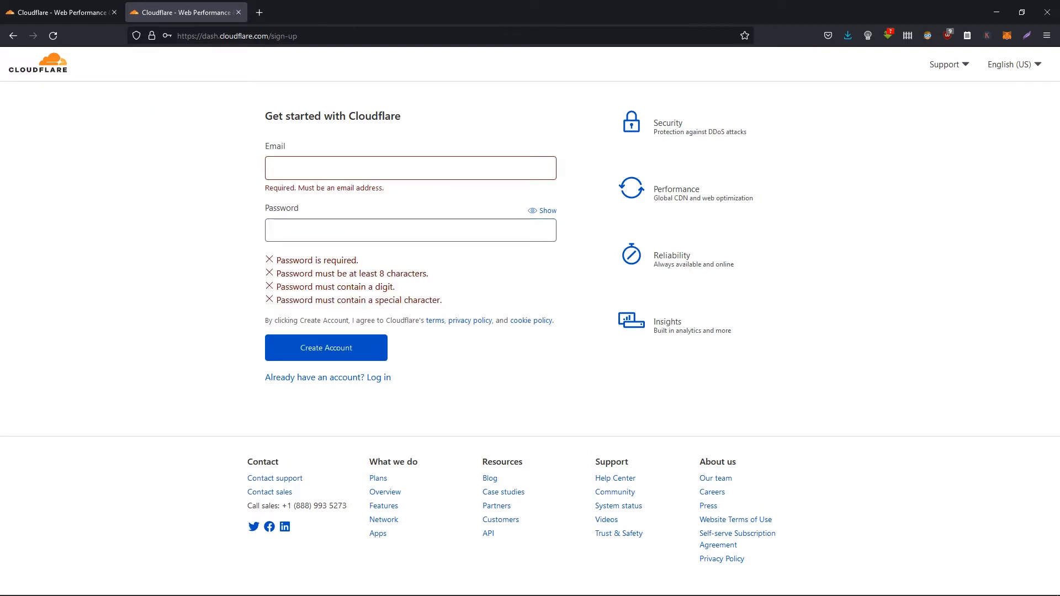
click(280, 168)
click(166, 143)
Highlight the password rule messages, including 'Password is required', to point them out.
drag(272, 255, 421, 300)
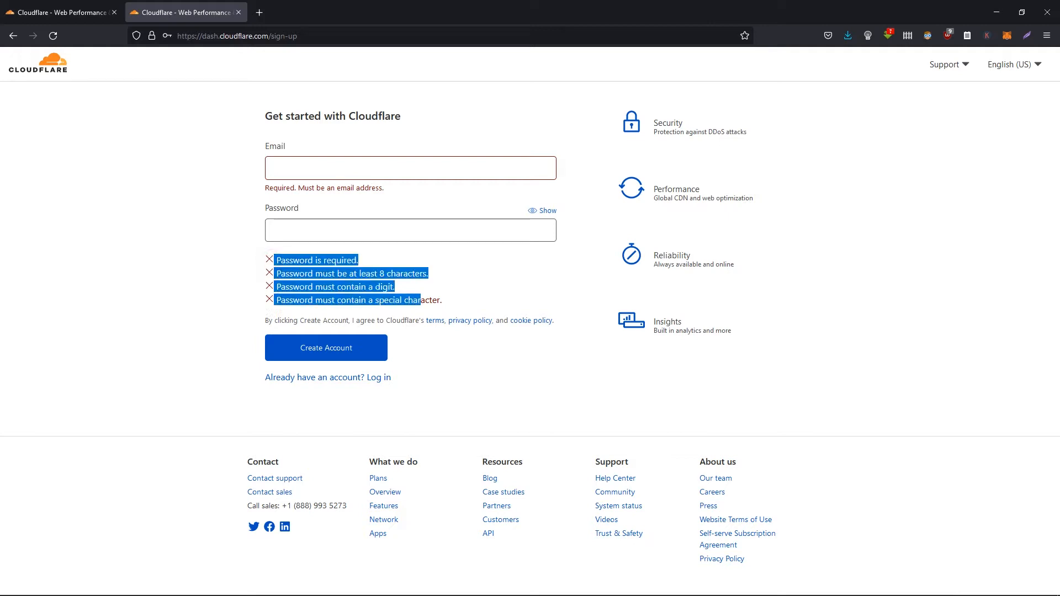
click(358, 277)
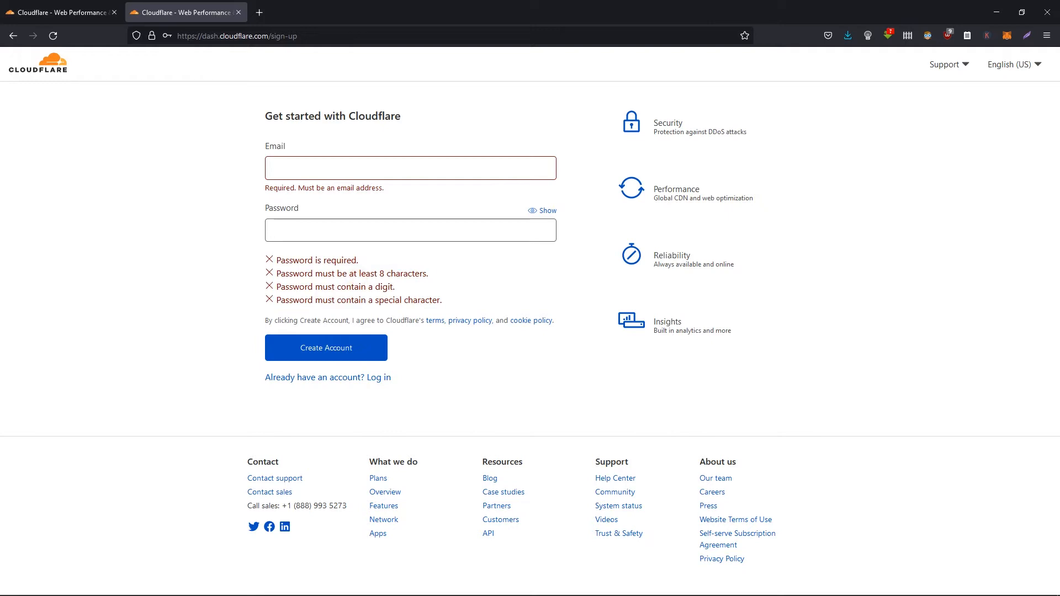
drag(276, 260, 359, 261)
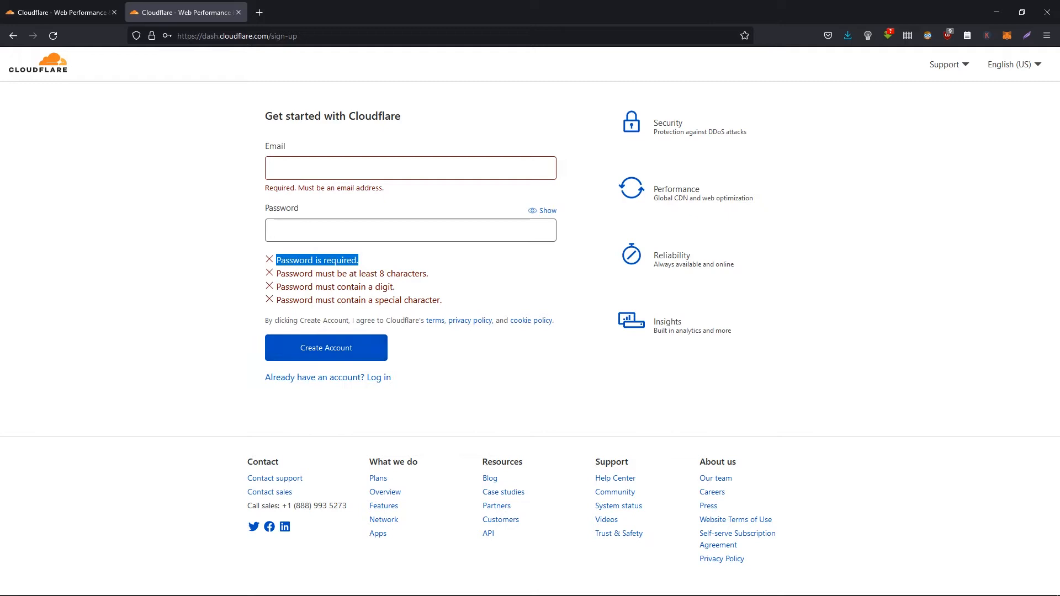
click(295, 280)
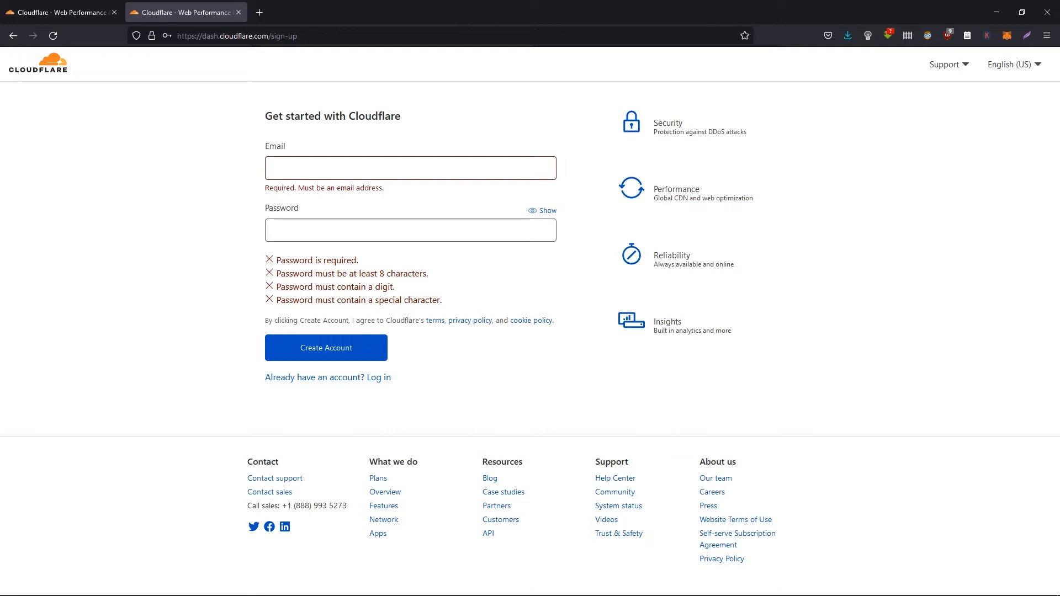
click(325, 231)
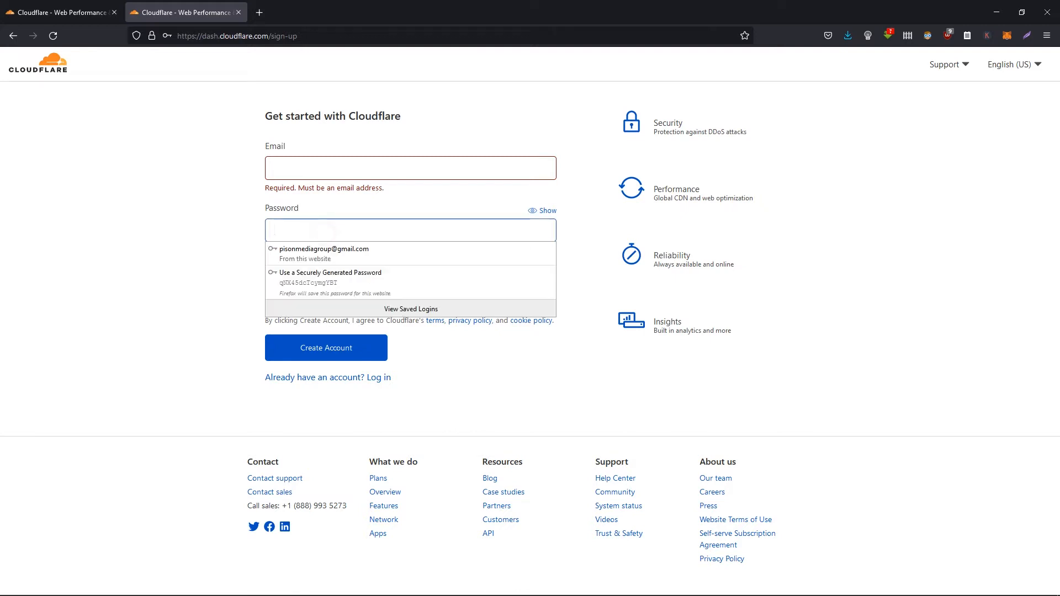
Reveal the password field and enter a password containing digits and a special character.
click(544, 210)
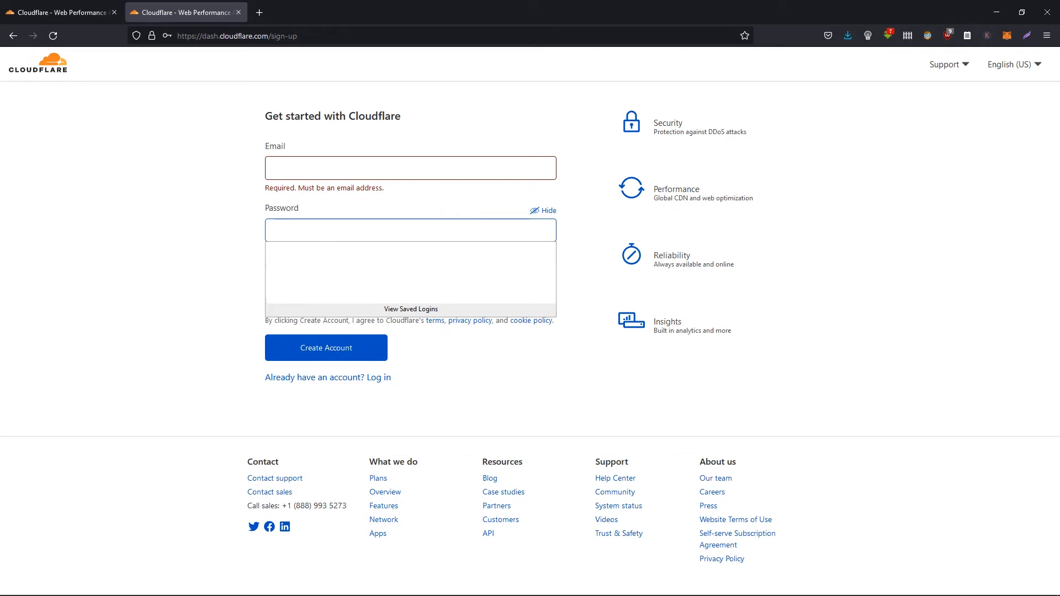
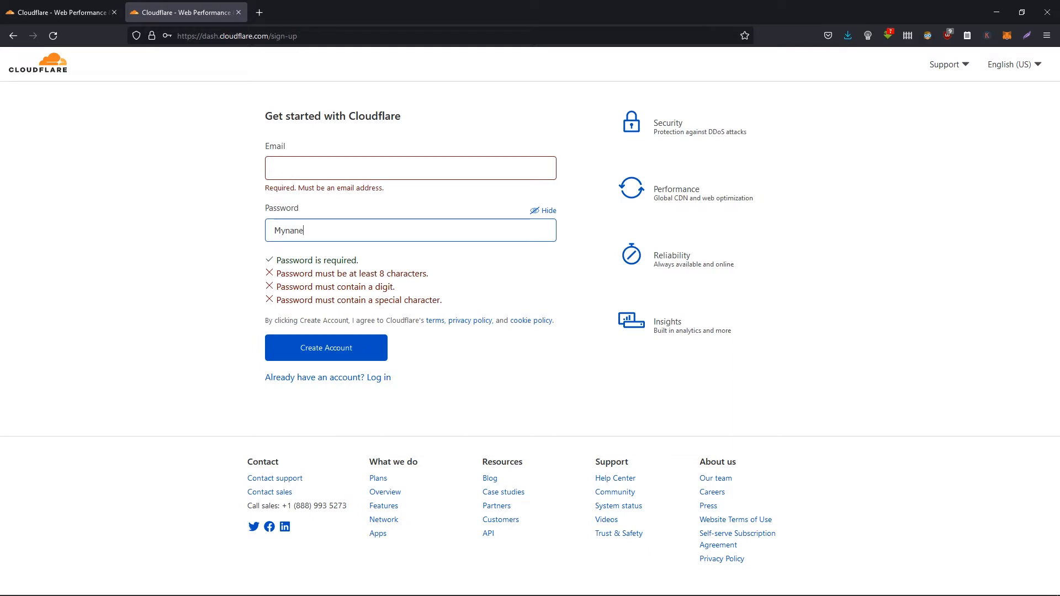
drag(280, 260, 347, 260)
click(347, 260)
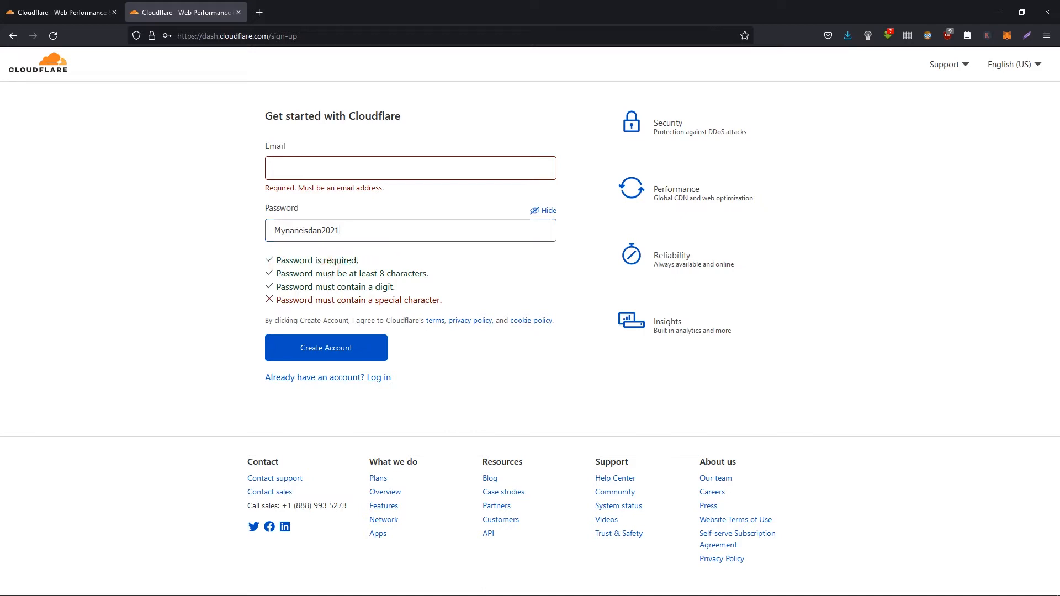
drag(286, 300, 443, 300)
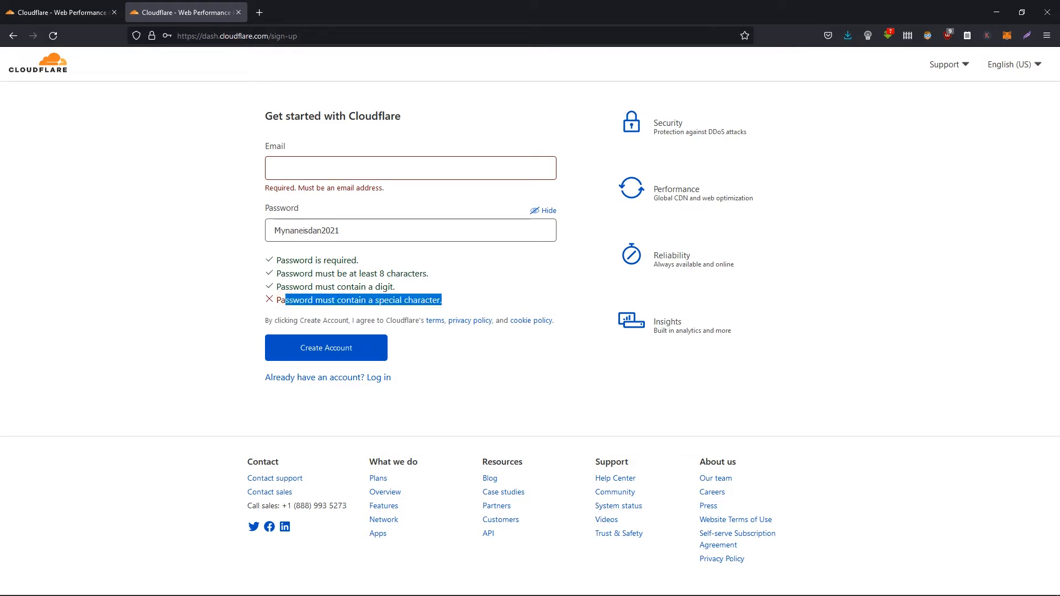
click(346, 301)
click(353, 235)
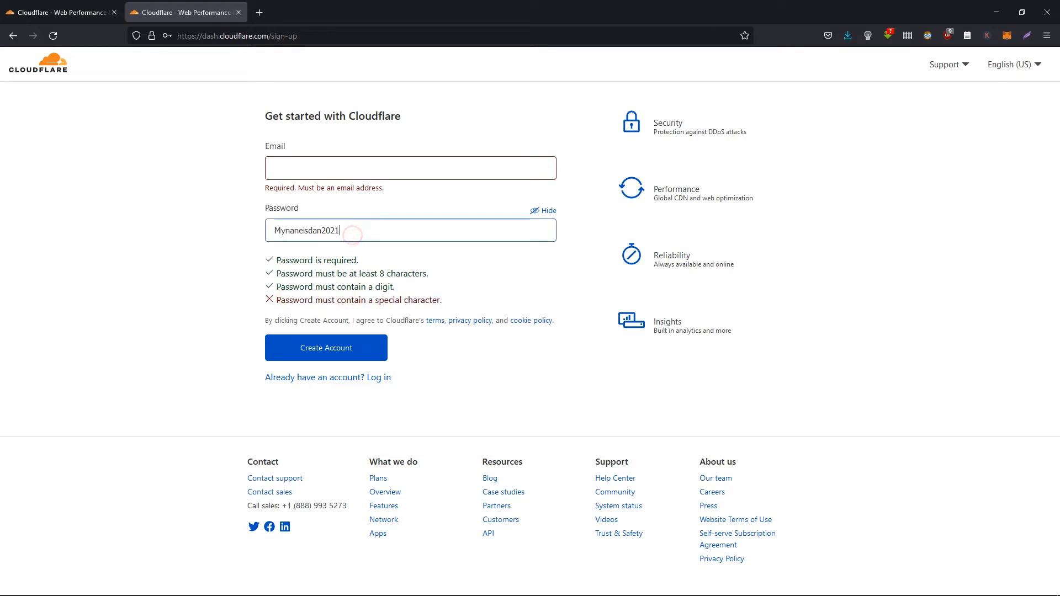
Delete the stray space from the password so all four rules show ticks.
drag(328, 274, 375, 275)
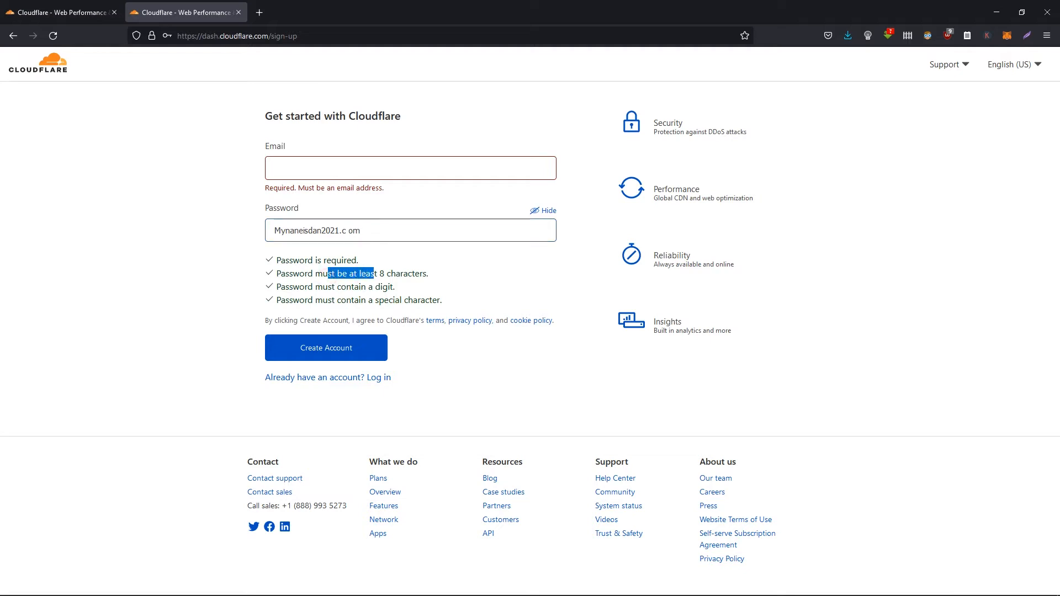
click(290, 304)
drag(335, 230, 361, 231)
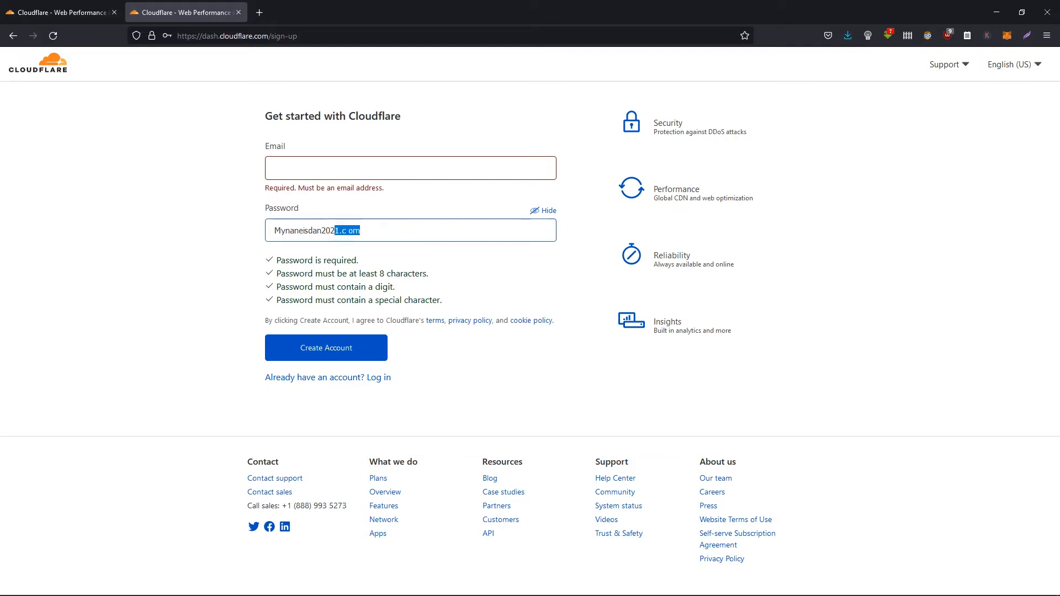
click(361, 231)
click(348, 231)
key(BackSpace)
drag(378, 230, 274, 230)
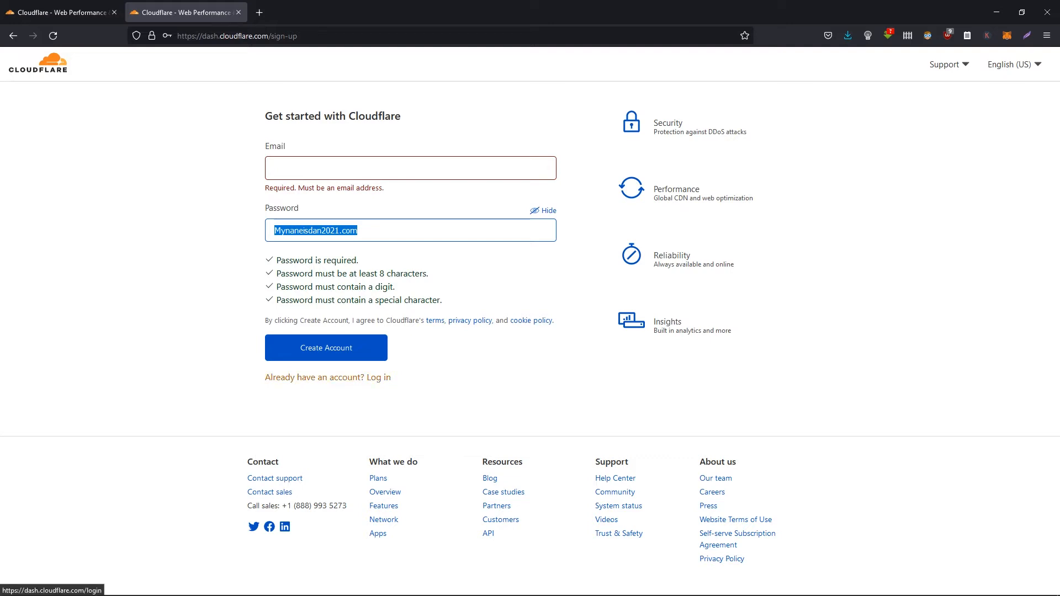
click(365, 377)
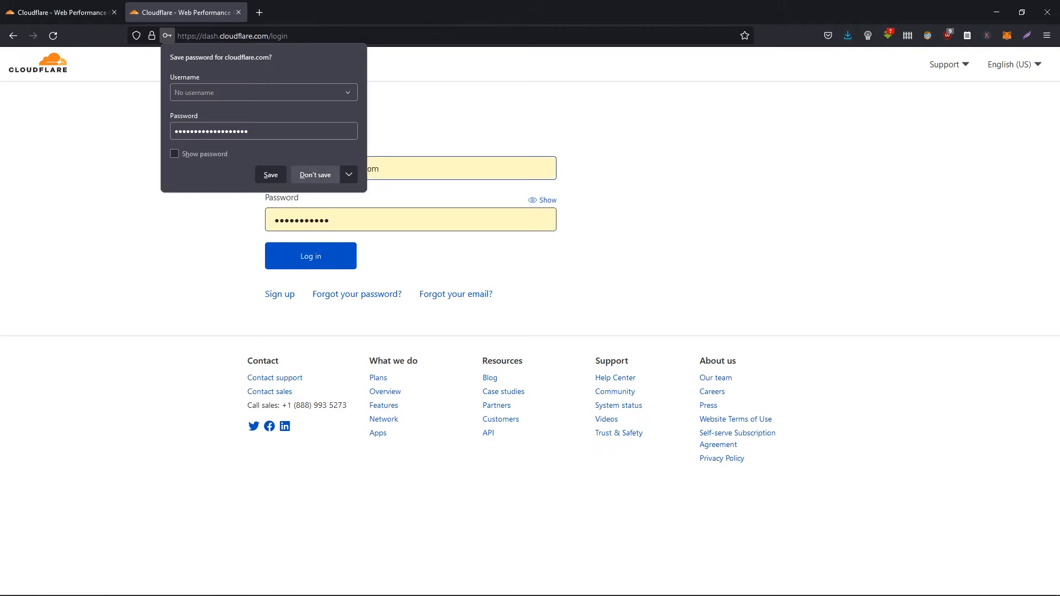
Decline Firefox's offer to save the password and log in to the Cloudflare dashboard.
click(302, 174)
click(311, 256)
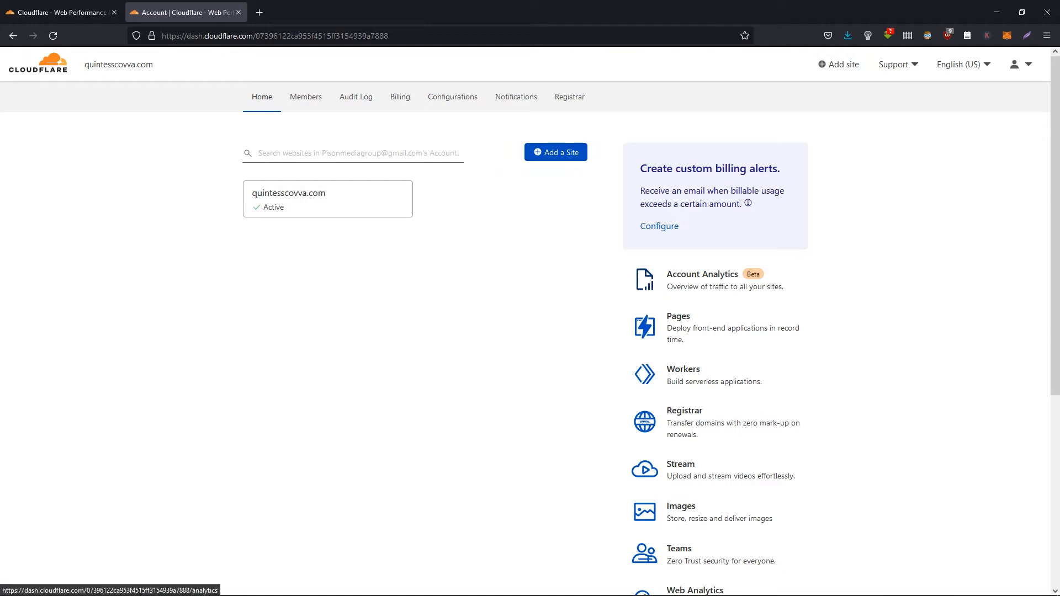
Scroll through the dashboard and start adding a new site with Add a Site.
scroll(644, 298, down, 2)
scroll(644, 299, down, 4)
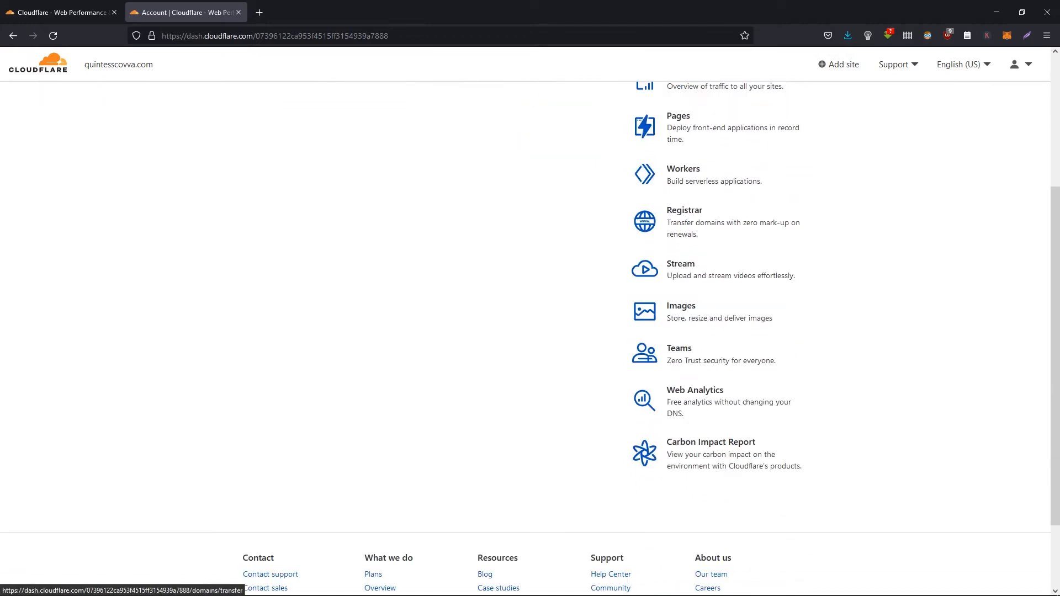
scroll(644, 298, up, 6)
scroll(645, 270, down, 4)
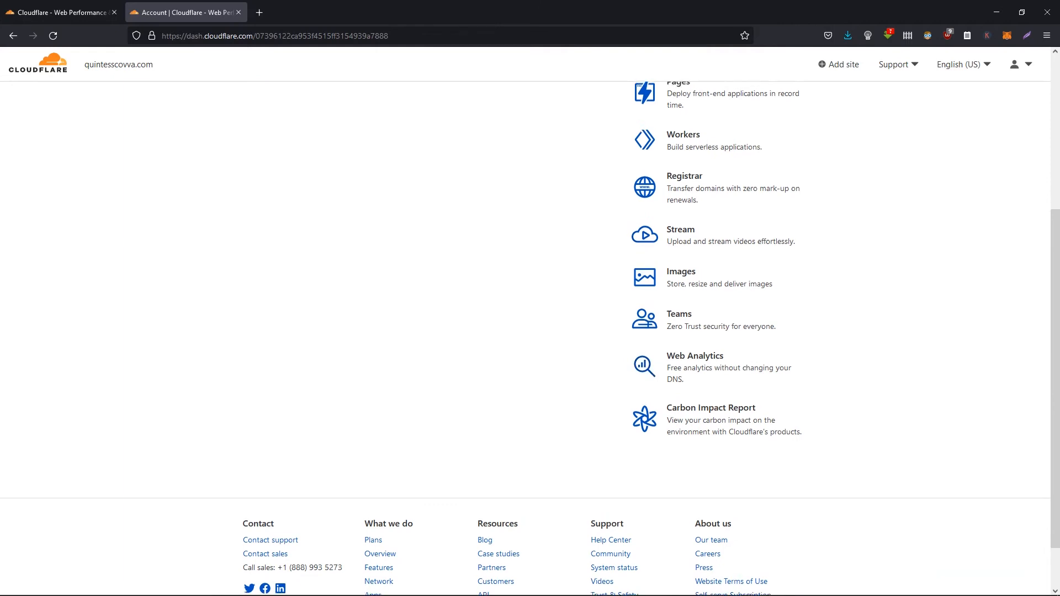
scroll(644, 298, up, 4)
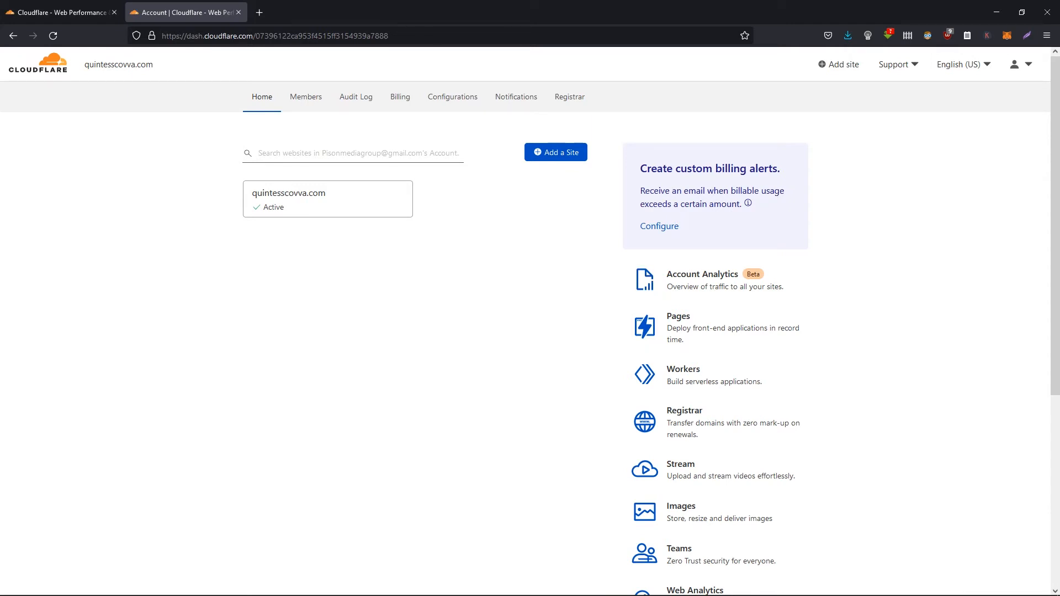
click(555, 152)
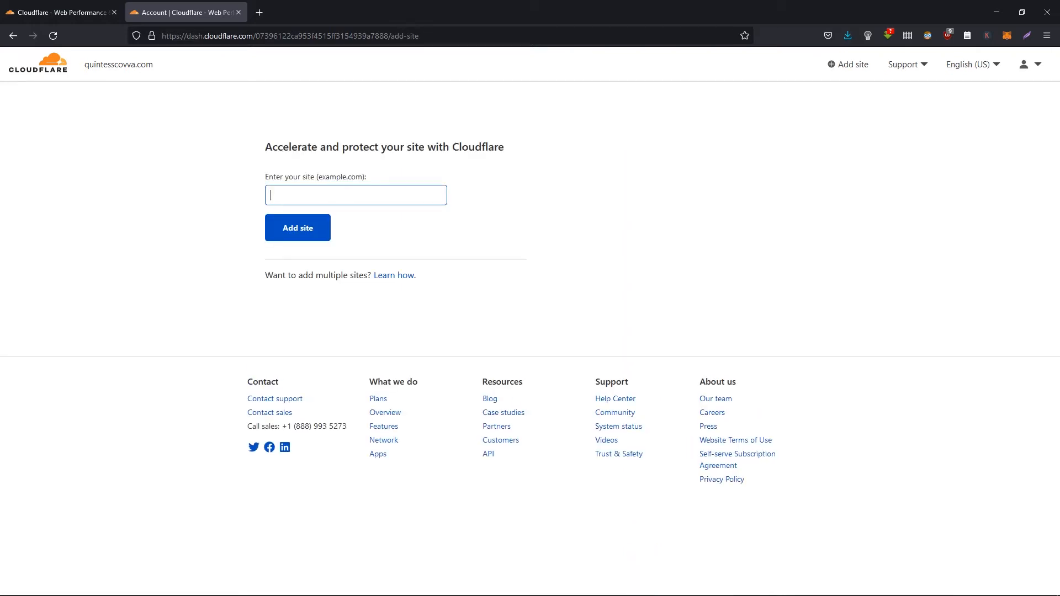
Enter brandsexpressng.com as the site domain and submit it.
text(brandsexpressng.com)
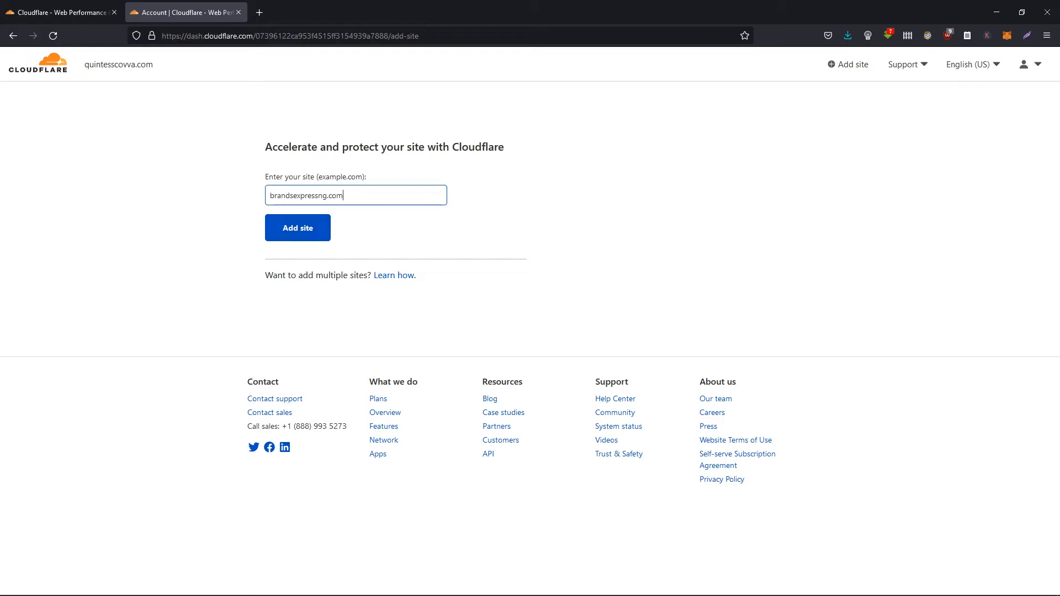
click(305, 228)
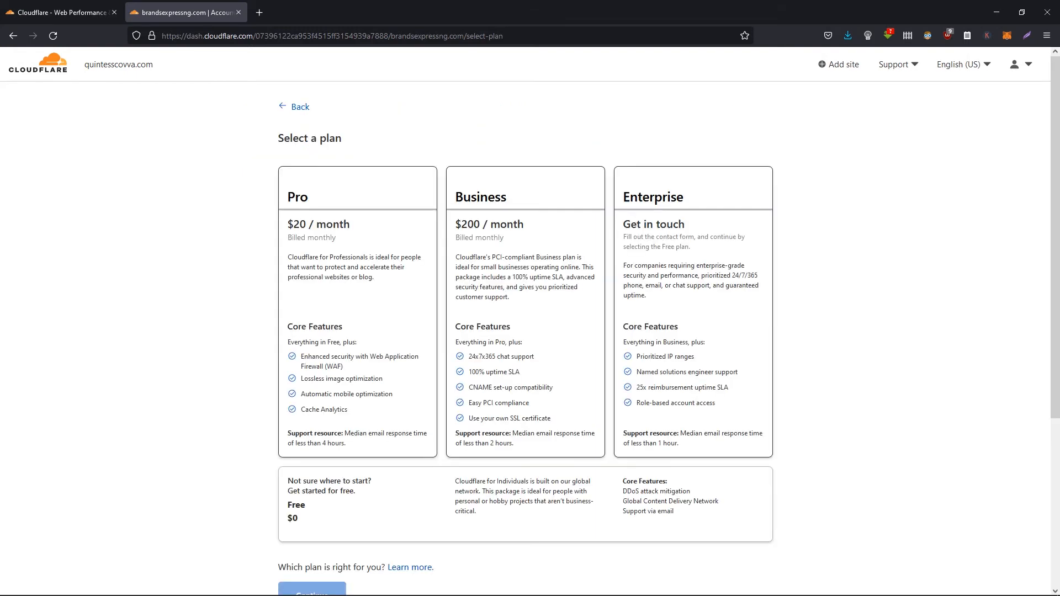
Select the Free plan for brandsexpressng.com and continue.
scroll(526, 339, down, 4)
scroll(526, 340, up, 4)
scroll(525, 331, down, 3)
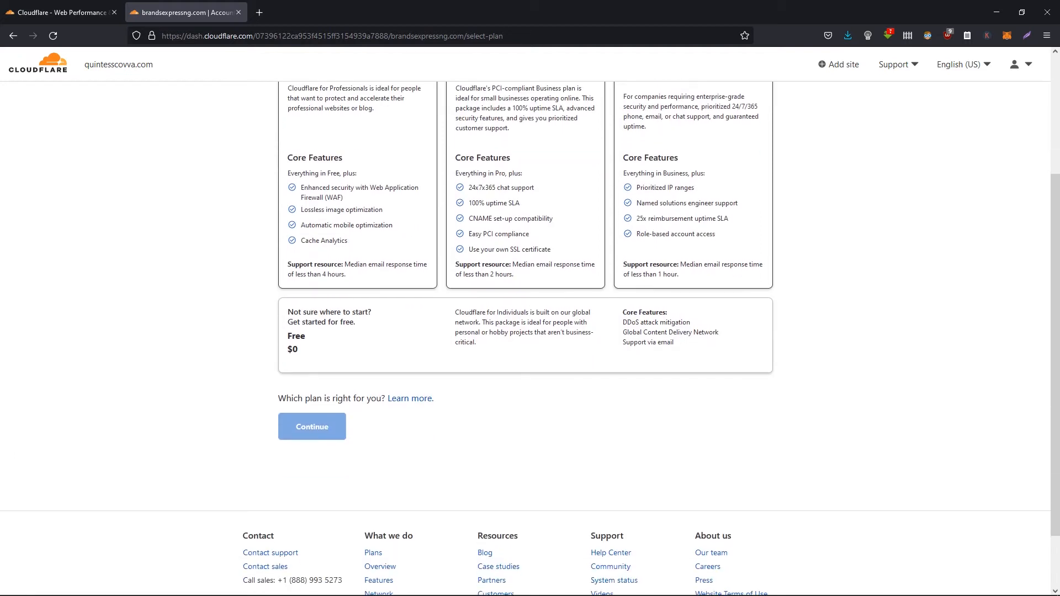
click(366, 329)
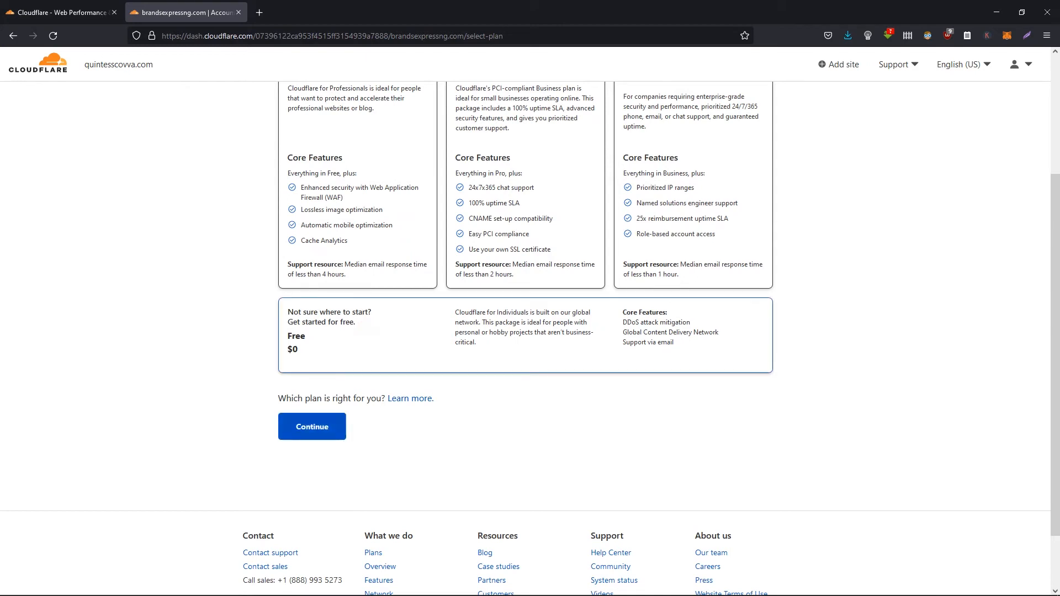
click(312, 427)
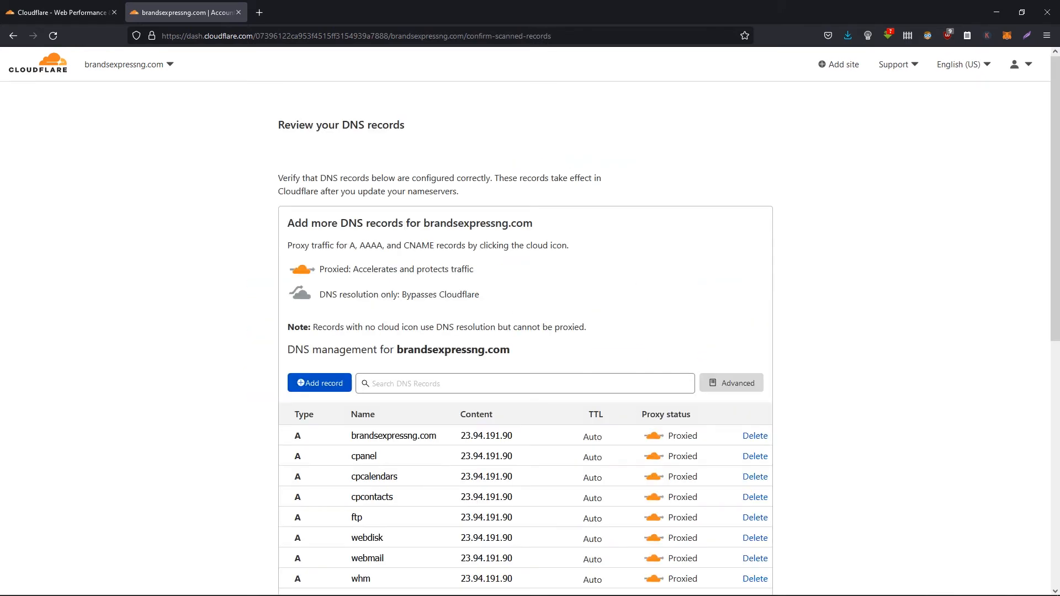
Review the imported A and CNAME records for brandsexpressng.com and accept them.
scroll(516, 454, down, 4)
scroll(517, 455, up, 1)
scroll(517, 454, down, 3)
scroll(516, 454, up, 4)
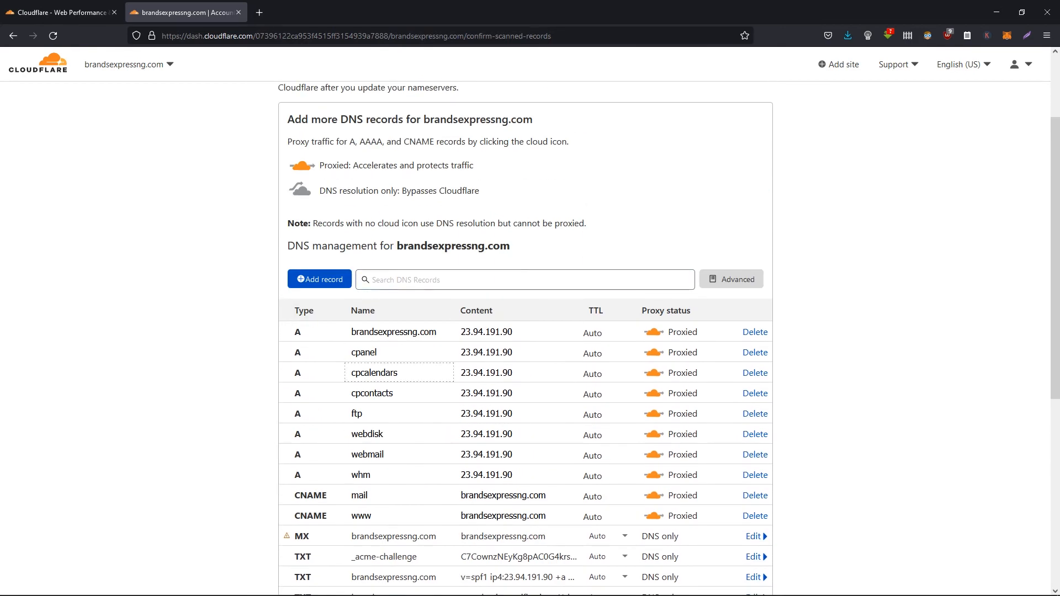
scroll(516, 454, down, 3)
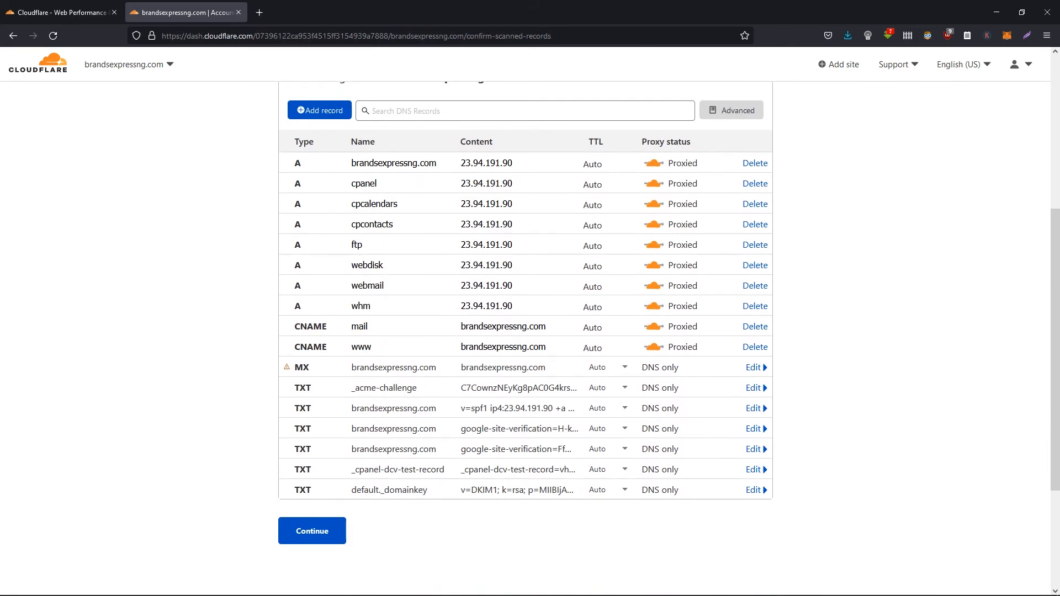
scroll(516, 454, up, 5)
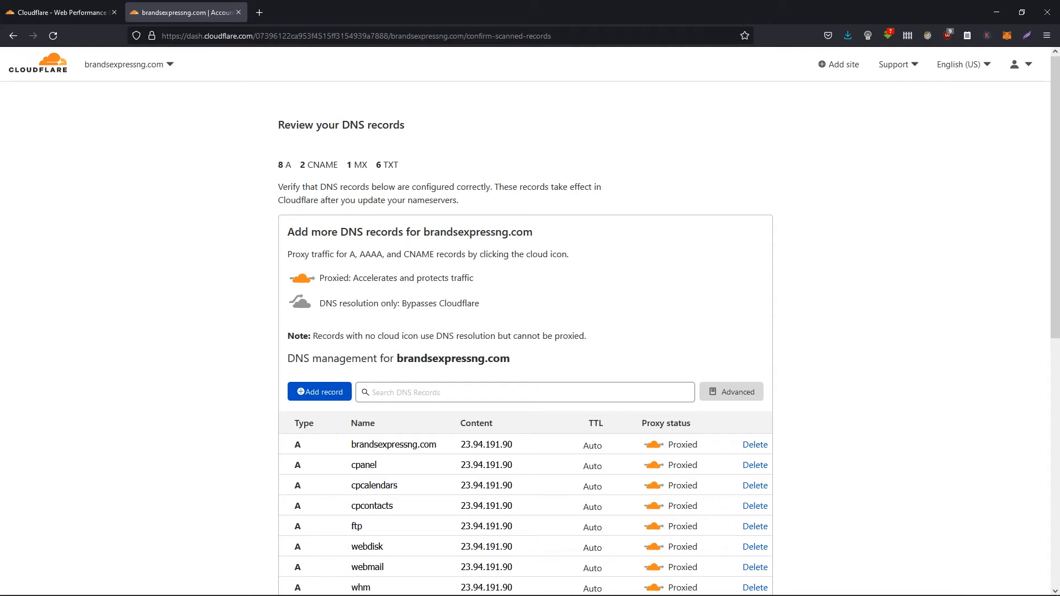
drag(299, 165, 400, 164)
scroll(399, 165, down, 1)
scroll(399, 165, down, 4)
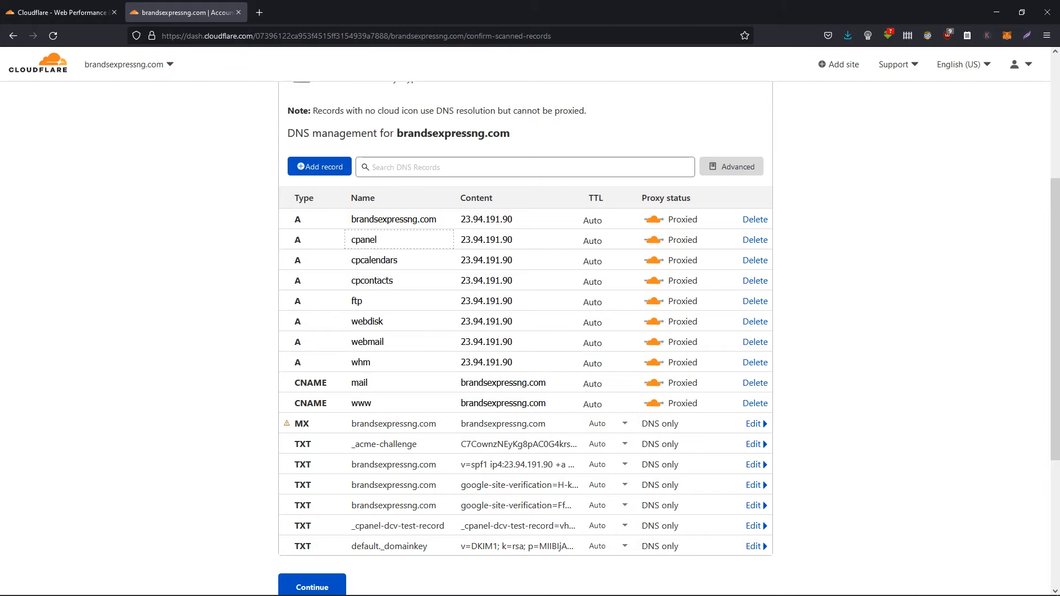
scroll(398, 342, down, 4)
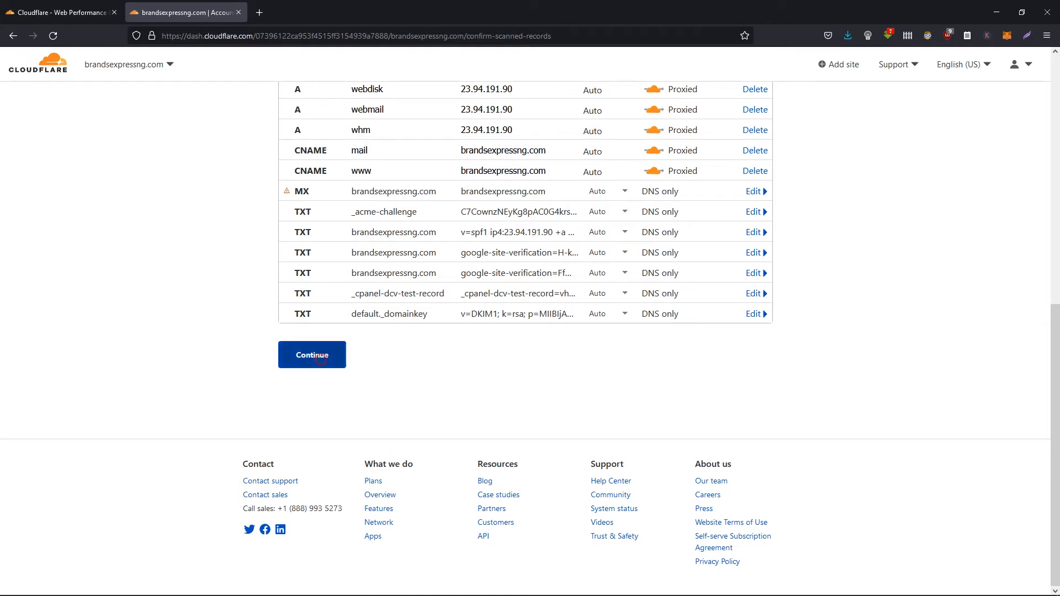
scroll(524, 338, up, 3)
scroll(525, 338, down, 3)
click(312, 356)
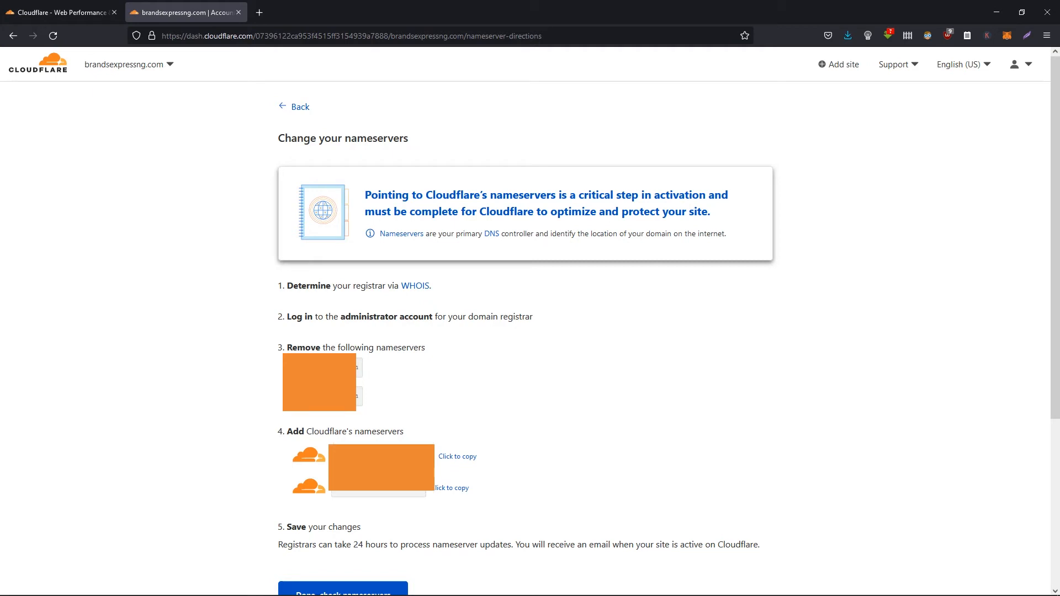
Point out the old nameservers to remove and Cloudflare's two new ones, then open a new tab.
scroll(524, 320, down, 2)
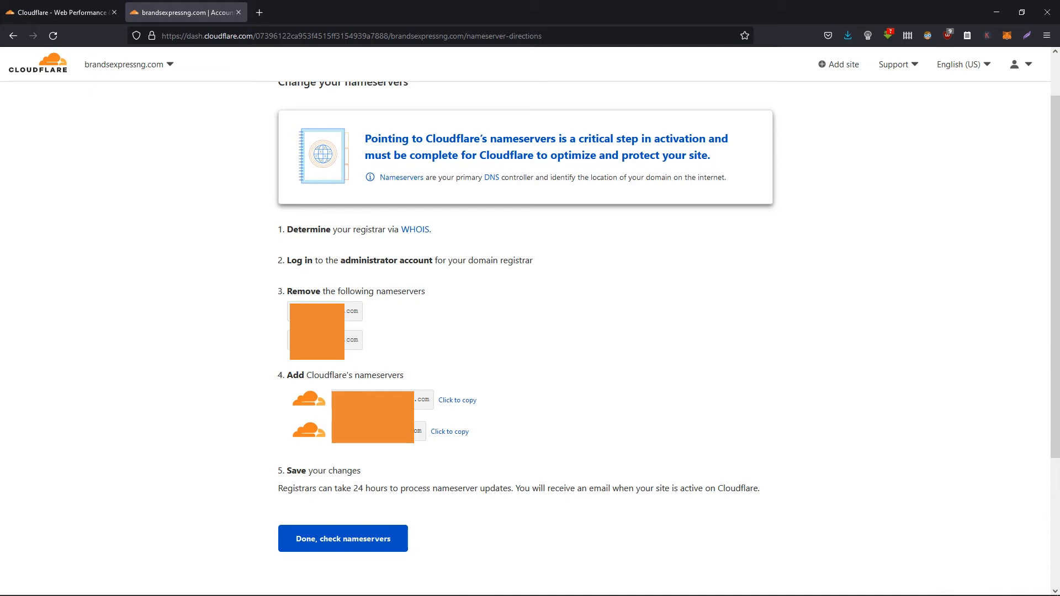
drag(285, 311, 337, 341)
click(376, 335)
drag(288, 310, 337, 341)
click(370, 316)
click(338, 399)
mouse_move(417, 399)
mouse_down()
mouse_move(422, 432)
mouse_move(426, 399)
mouse_up()
click(424, 403)
click(259, 12)
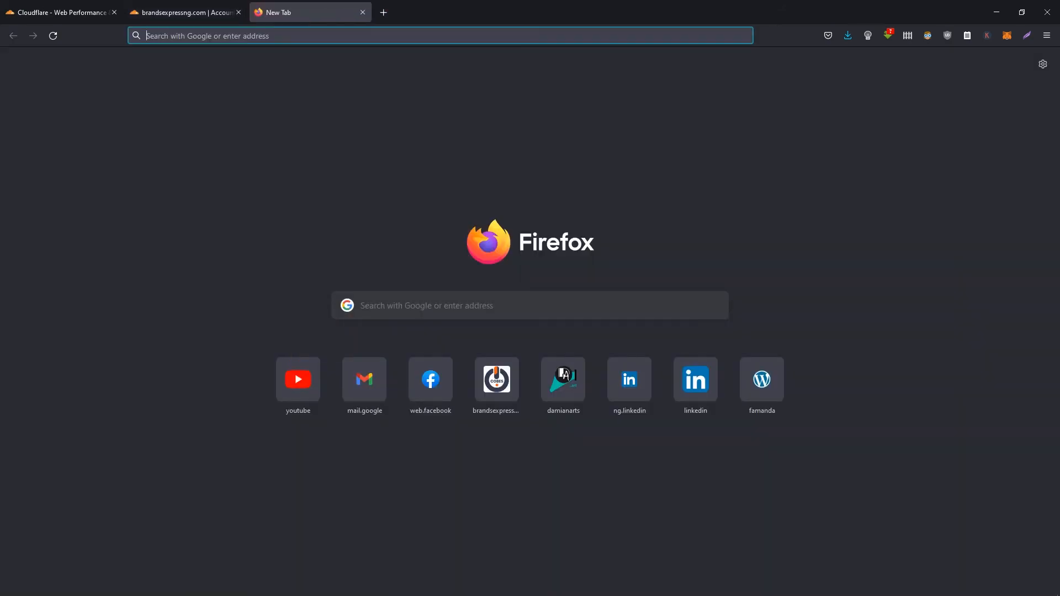
Open the WhoGoHost client area's domain list and go to the page listing brandsexpressng.com.
text(wh)
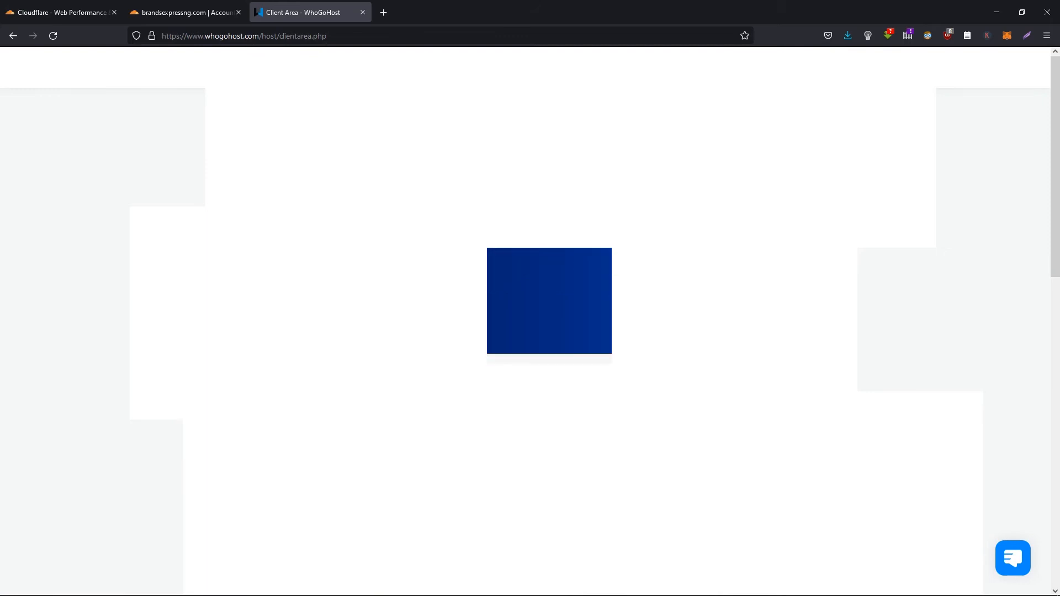
scroll(556, 312, down, 2)
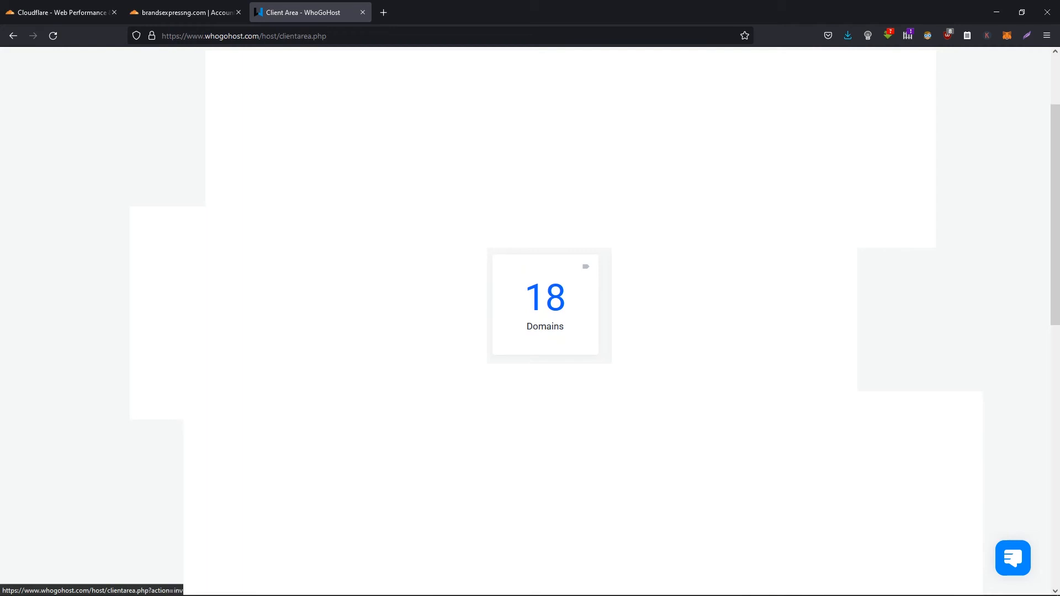
click(555, 312)
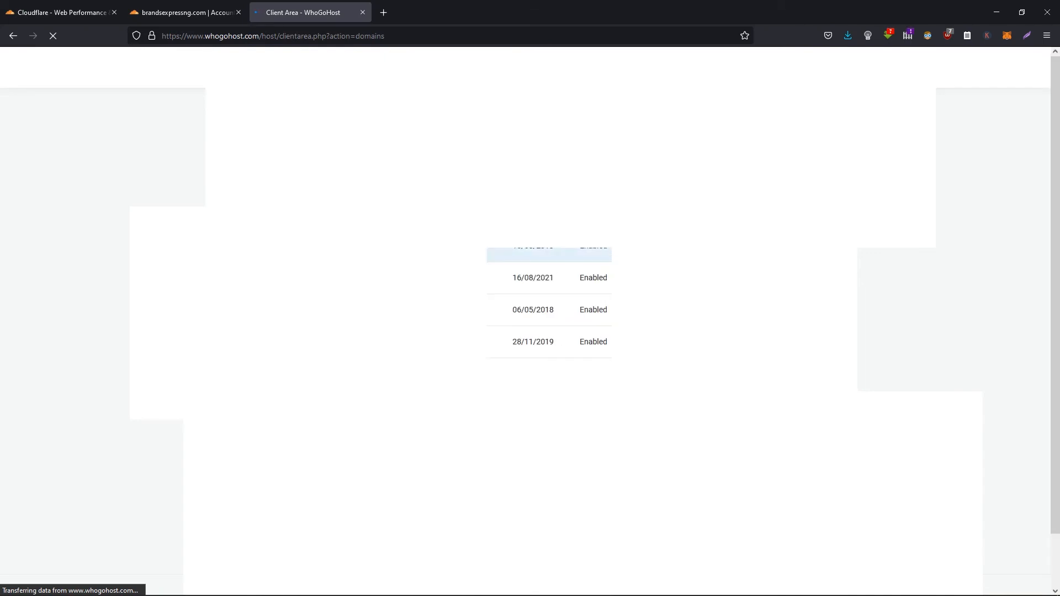
scroll(549, 313, down, 2)
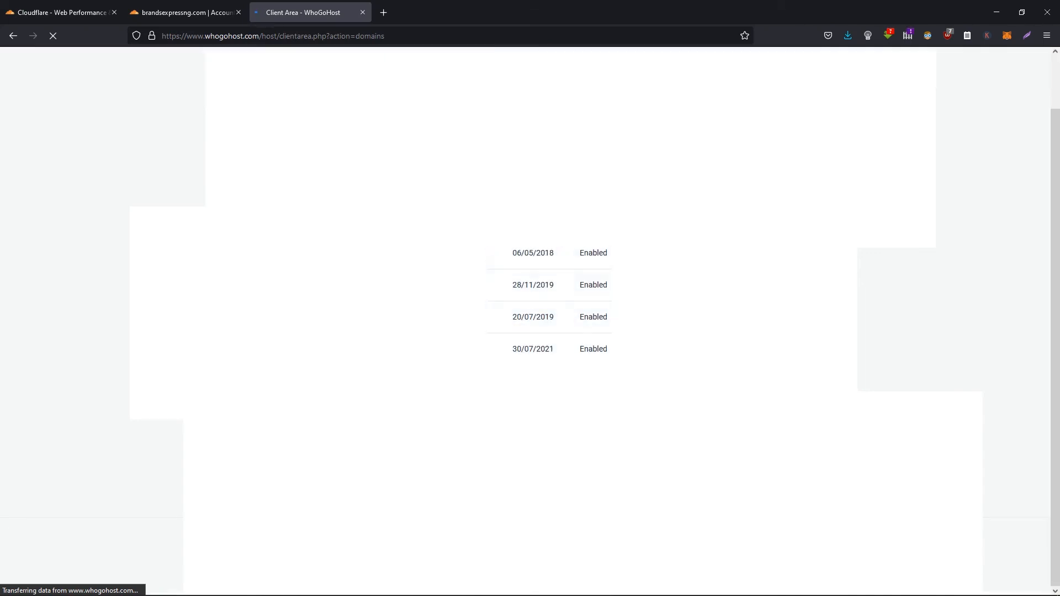
click(823, 470)
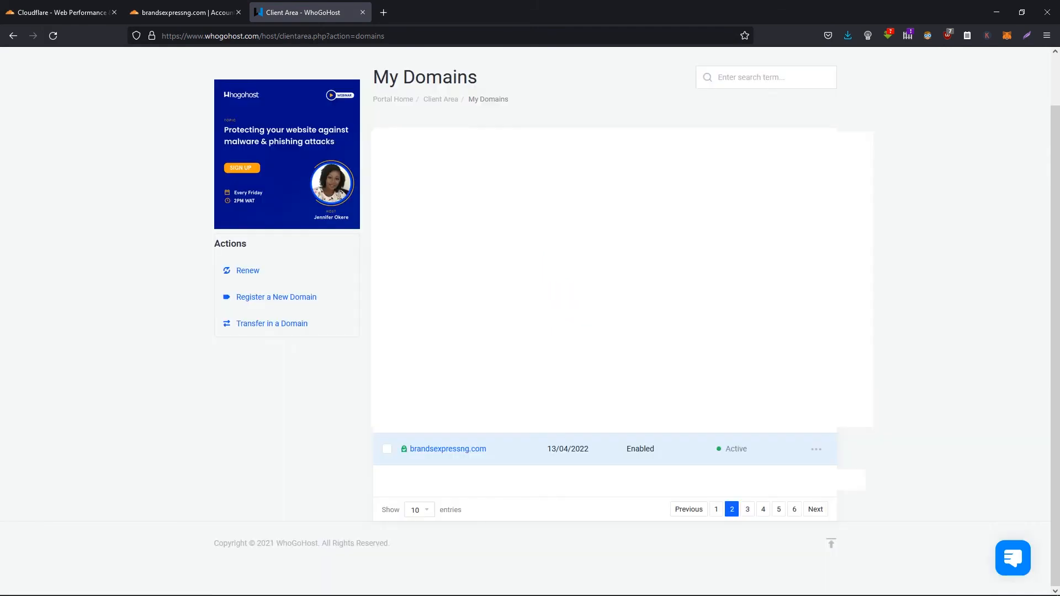
Choose Manage Nameservers from brandsexpressng.com's actions menu.
click(816, 449)
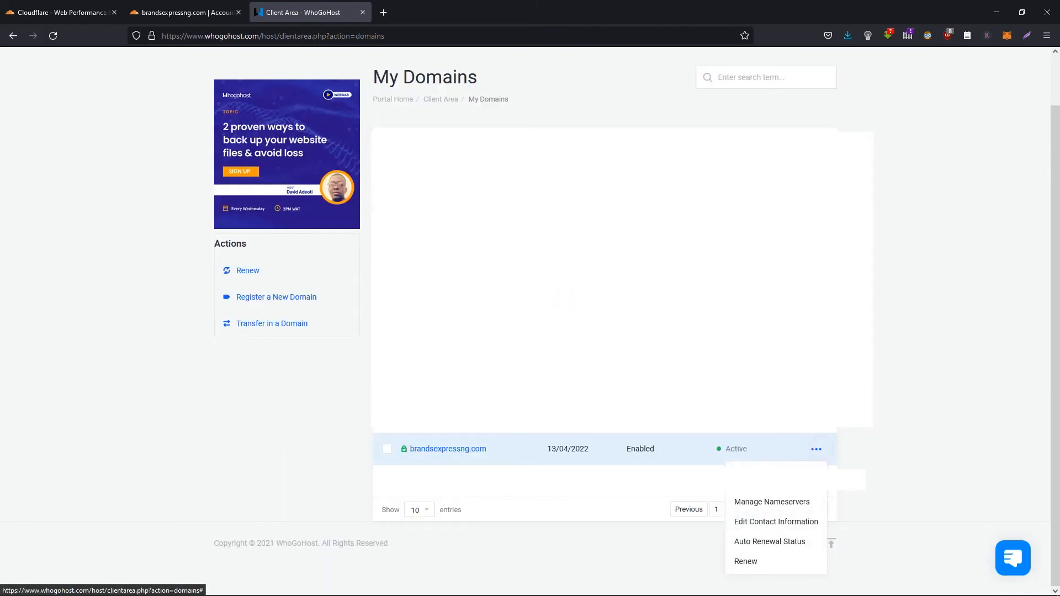
click(816, 449)
click(816, 449)
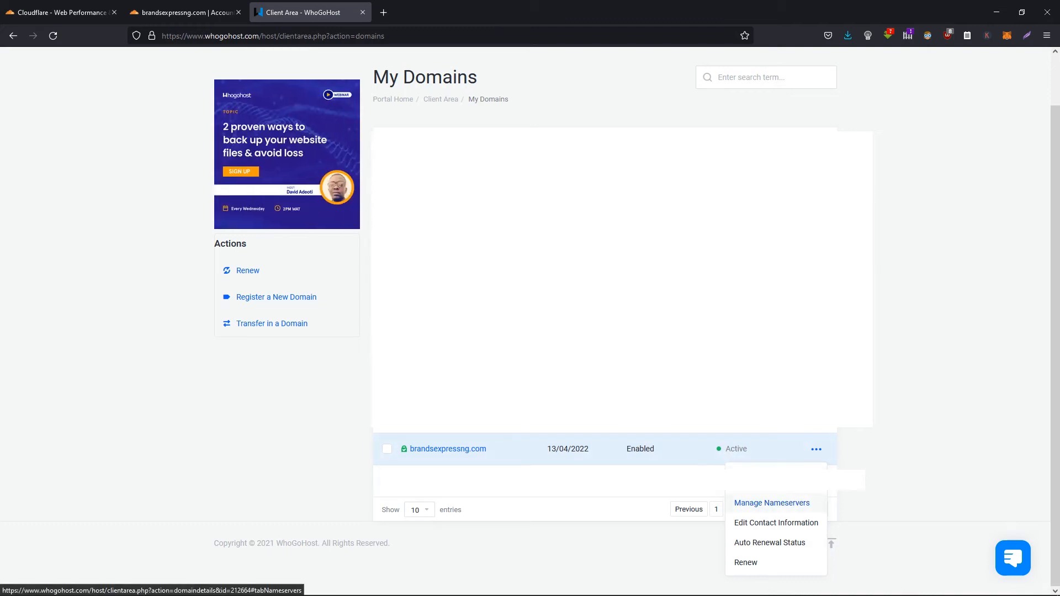
click(799, 501)
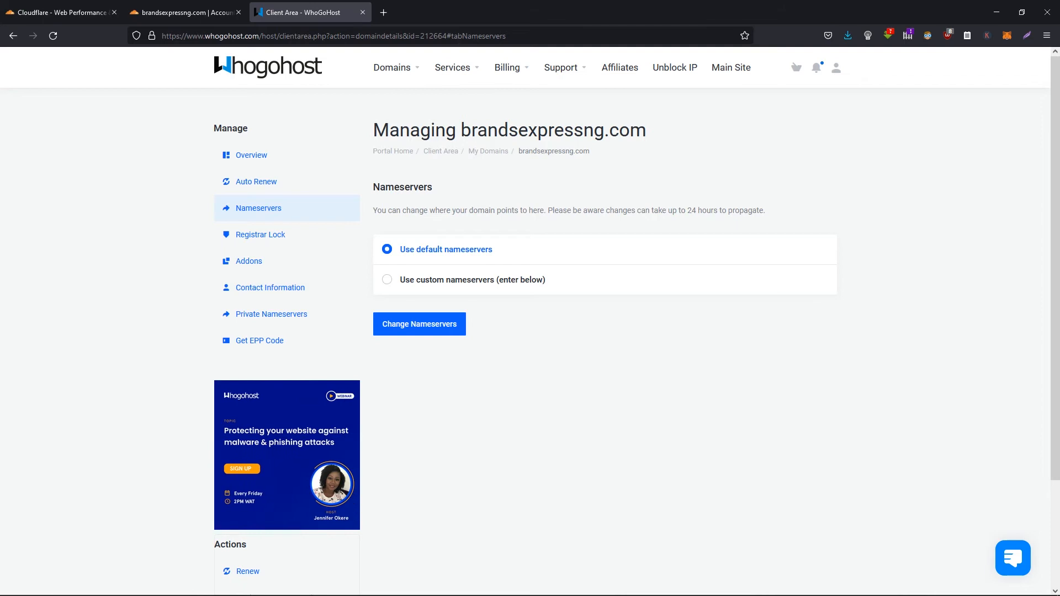
Switch brandsexpressng.com to custom nameservers and paste Cloudflare's first nameserver into Nameserver 1.
click(387, 280)
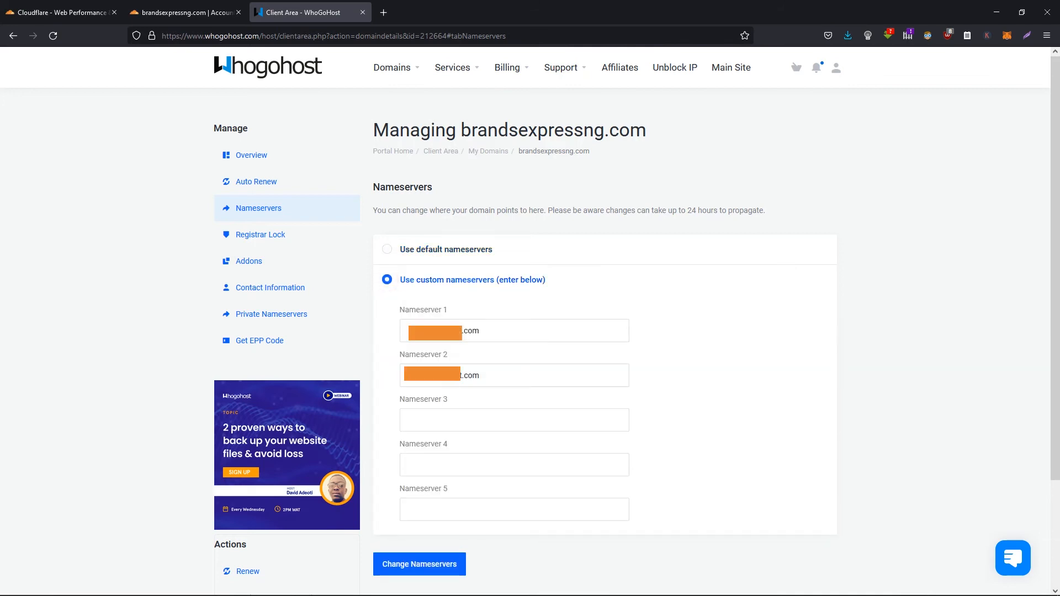
click(188, 12)
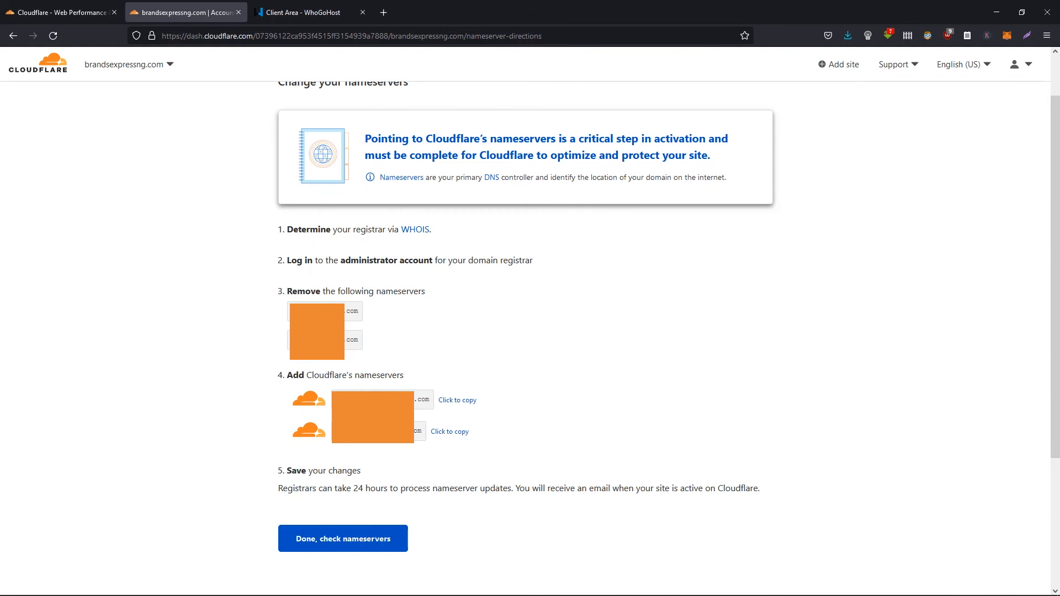
click(457, 400)
click(304, 12)
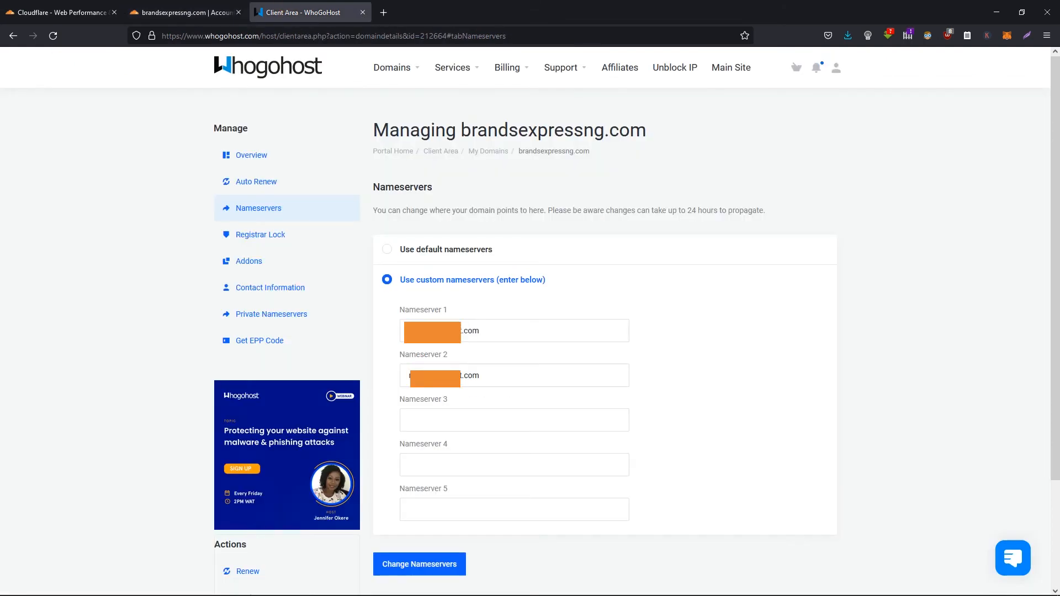
triple_click(484, 331)
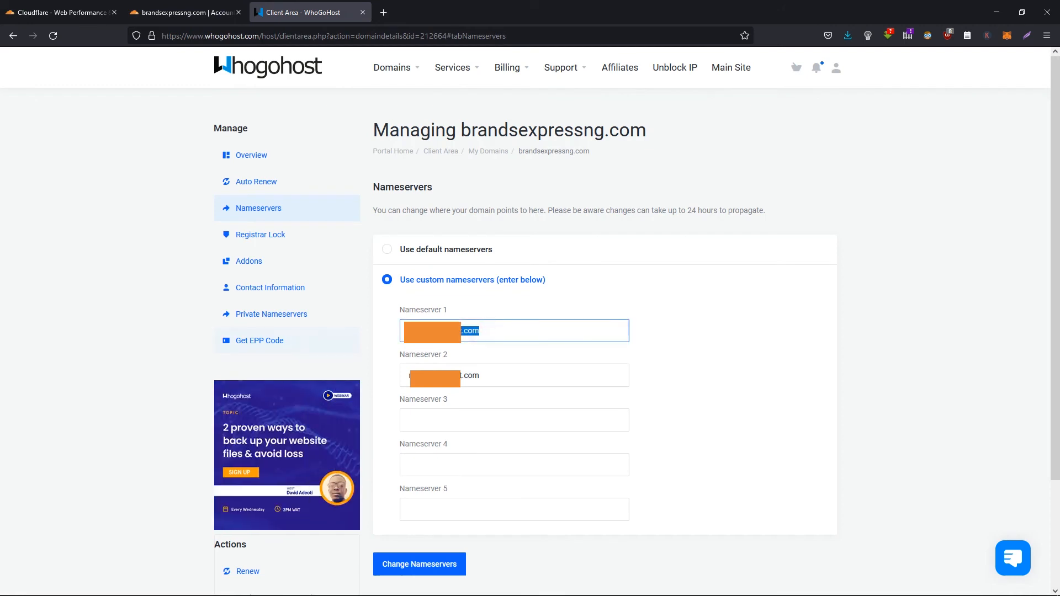
right_click(438, 331)
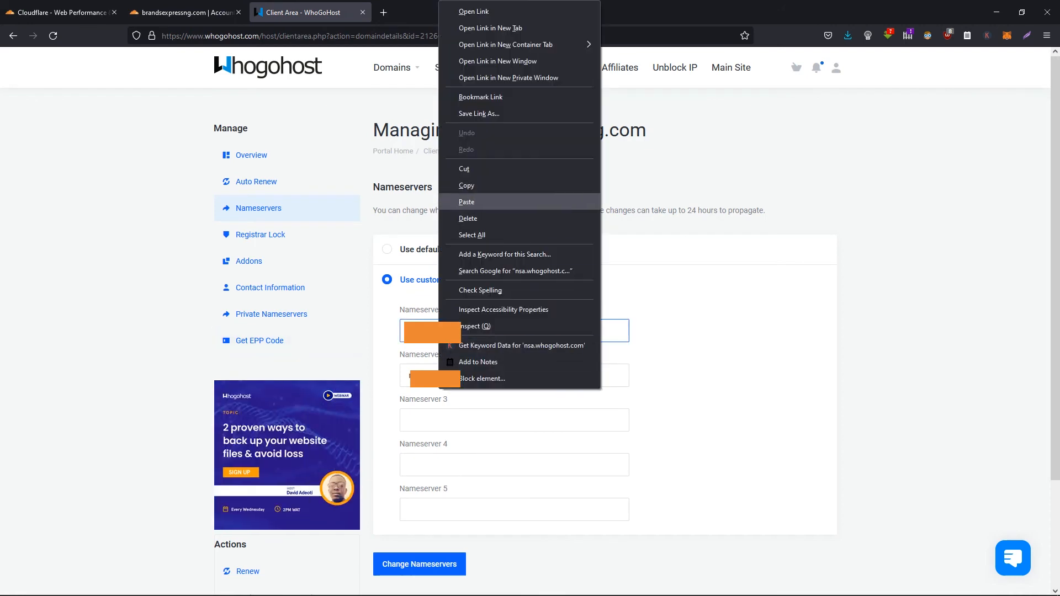
click(477, 201)
Paste Cloudflare's second nameserver into Nameserver 2 and save the custom nameservers.
click(187, 12)
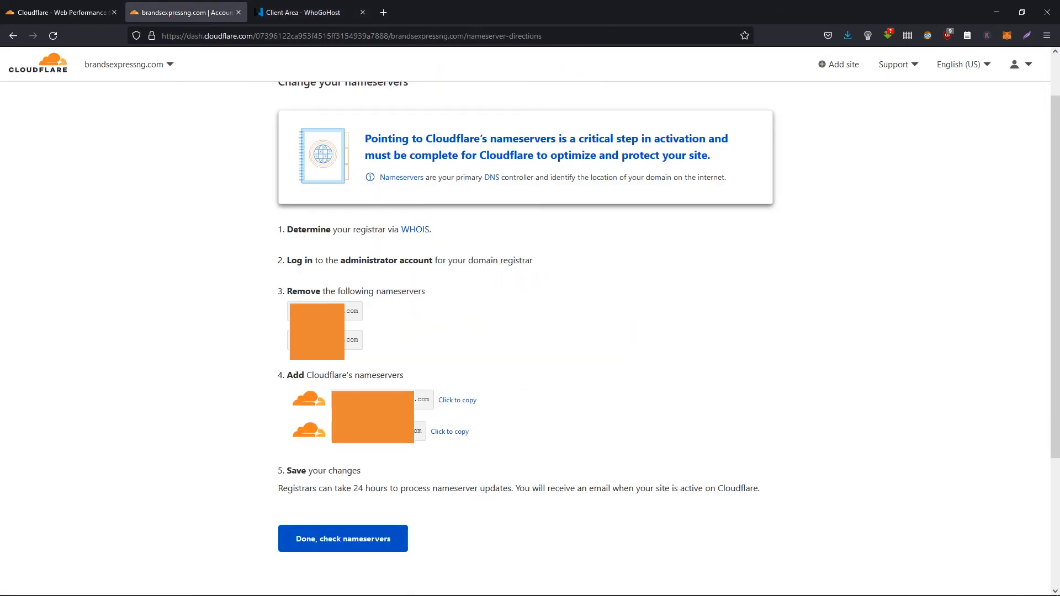
click(450, 431)
click(287, 11)
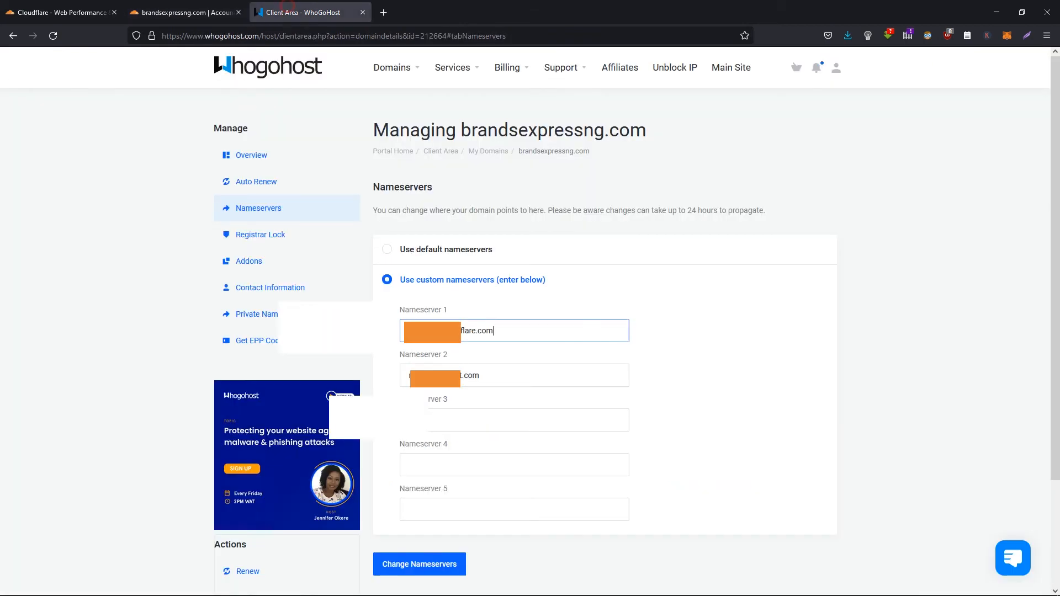
key(Tab)
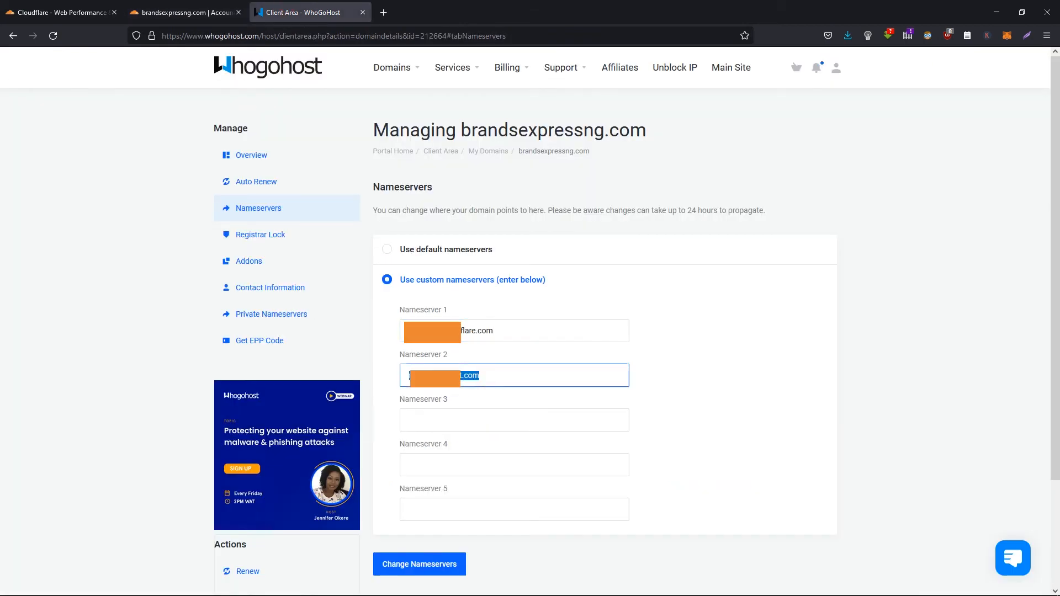
right_click(440, 378)
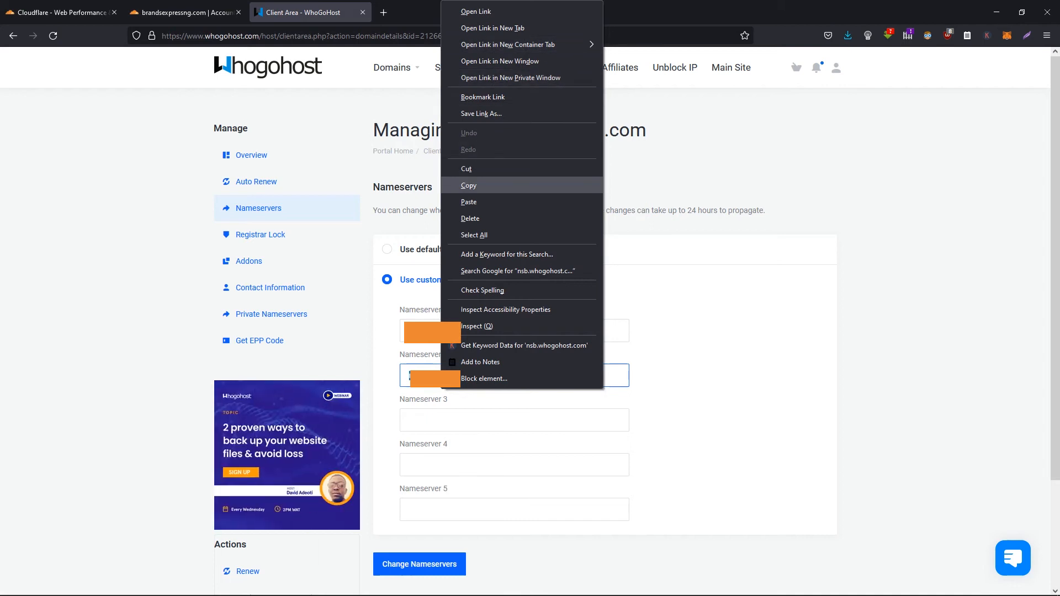
click(484, 203)
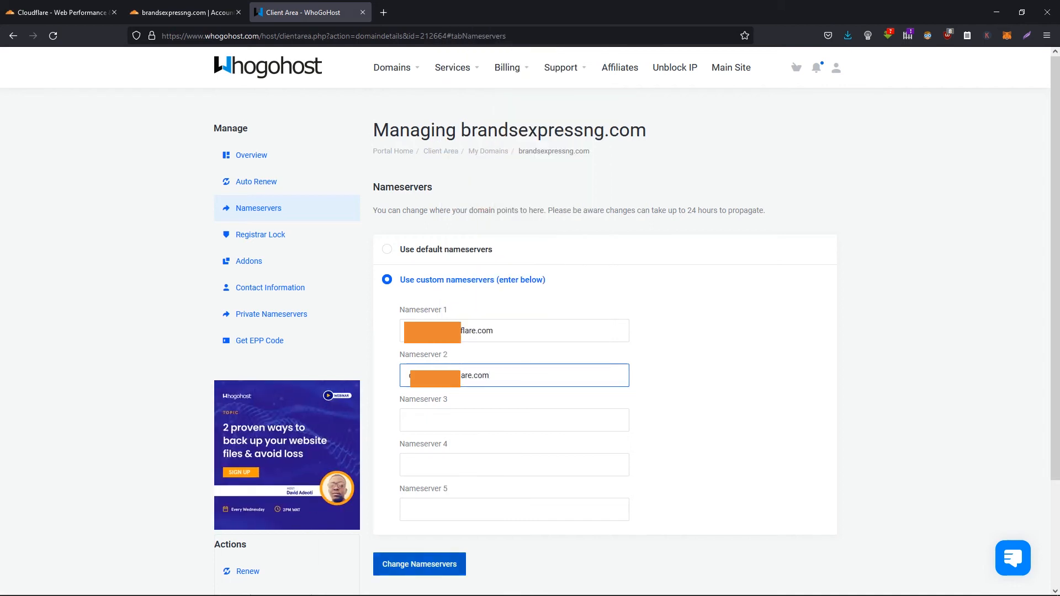
click(420, 564)
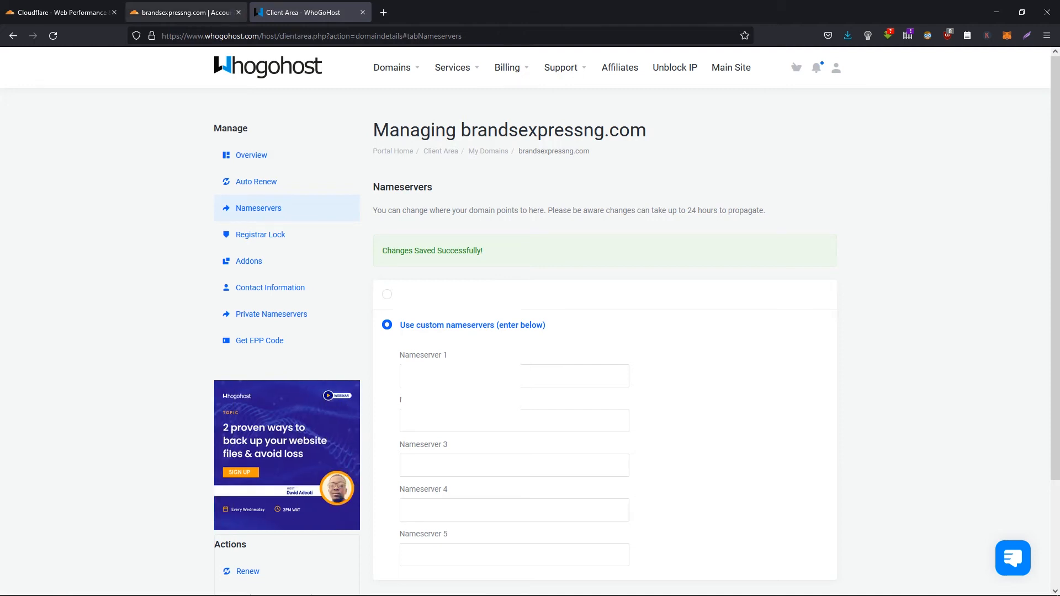
click(182, 13)
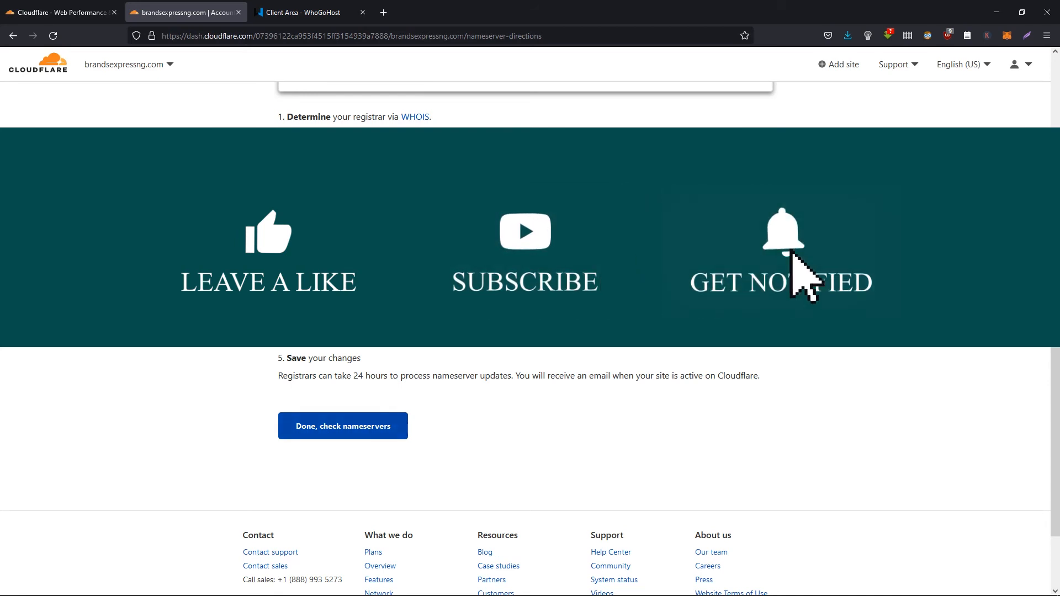
Submit 'Done, check nameservers' and open the configuration recommendations list.
click(342, 426)
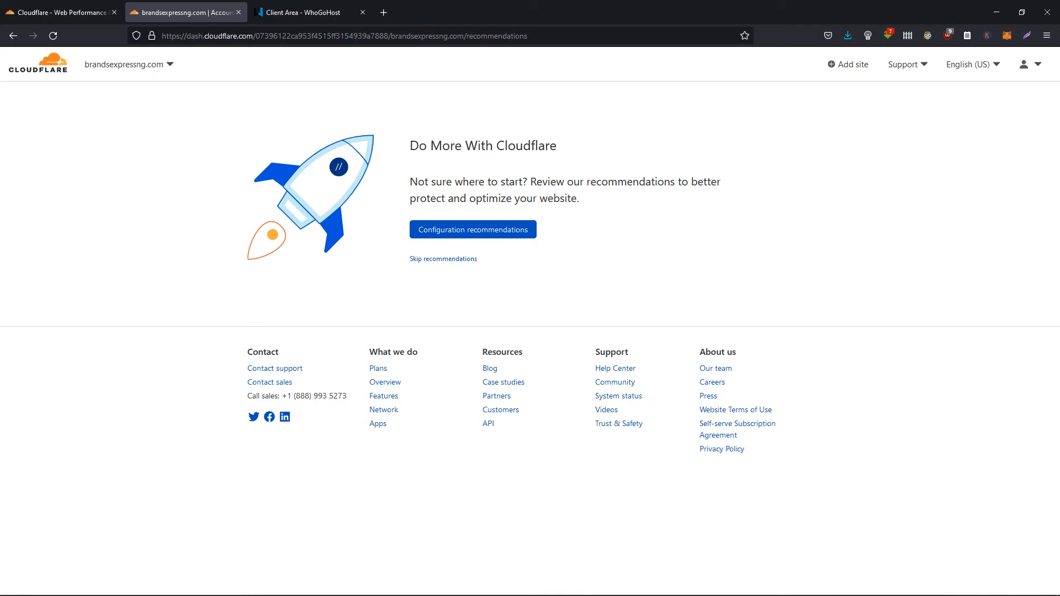
drag(410, 145, 557, 147)
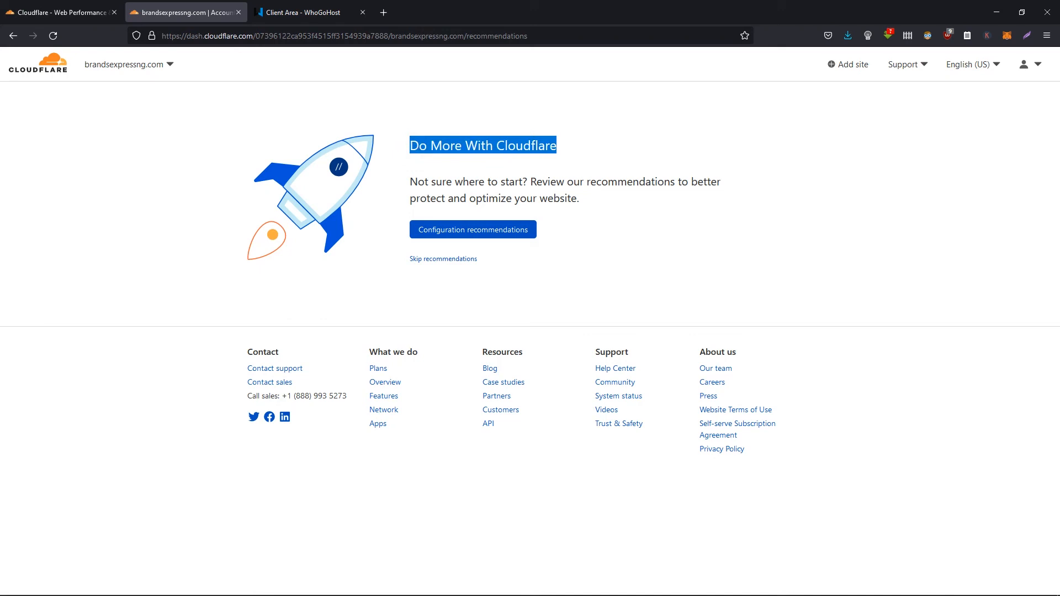
drag(508, 182, 580, 199)
click(443, 206)
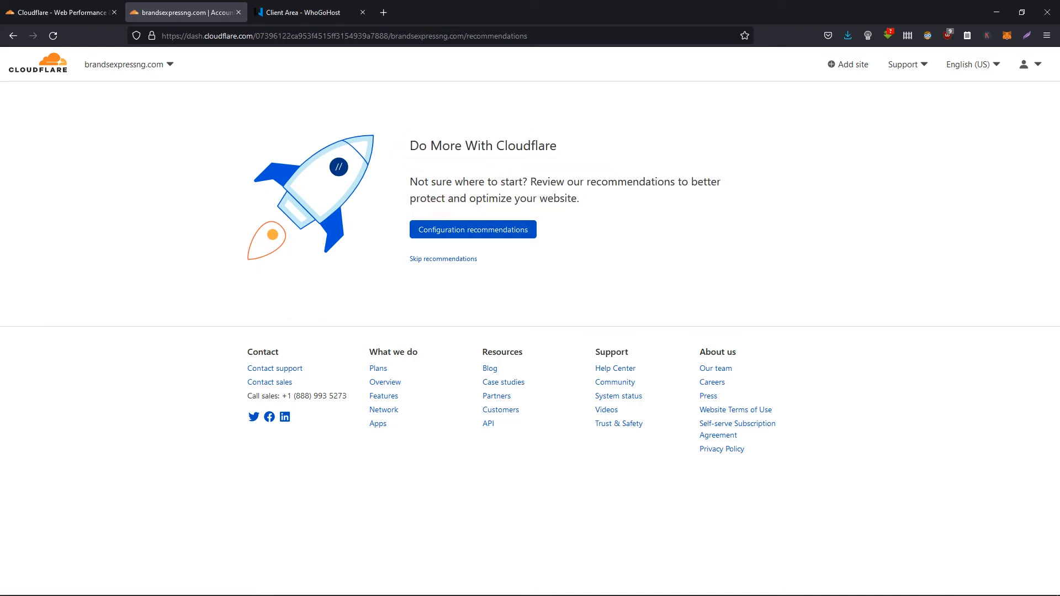
click(433, 260)
click(497, 230)
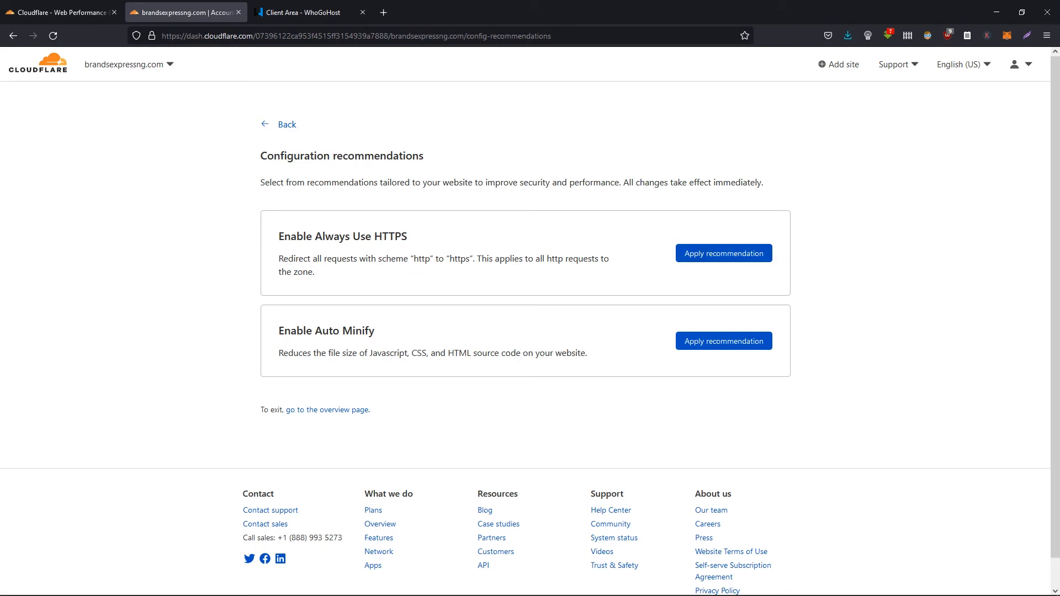
Apply the Always Use HTTPS and Auto Minify recommendations, recheck them, then go to the site overview.
click(724, 253)
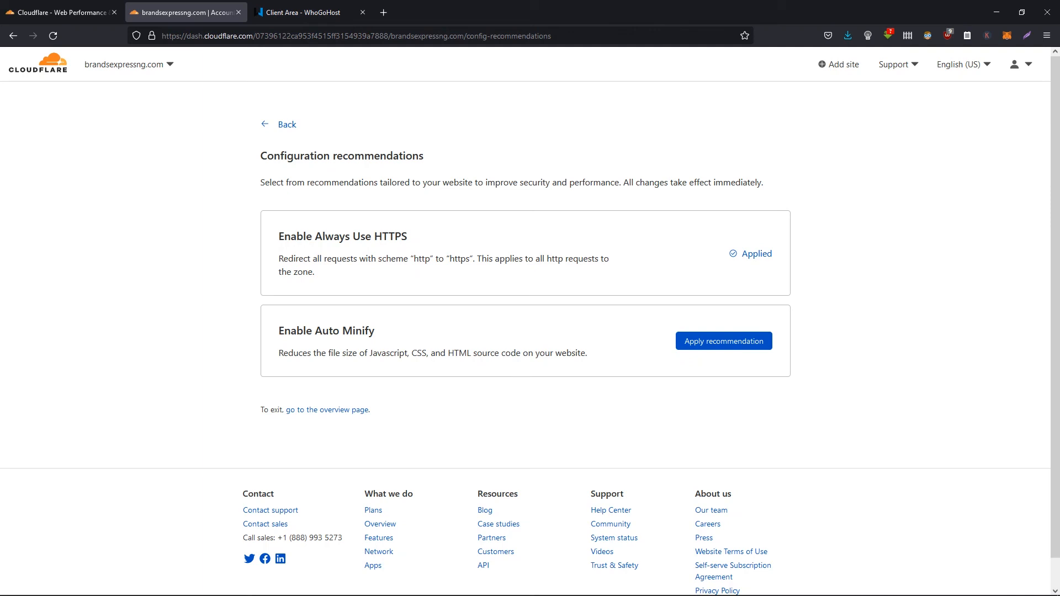
click(701, 343)
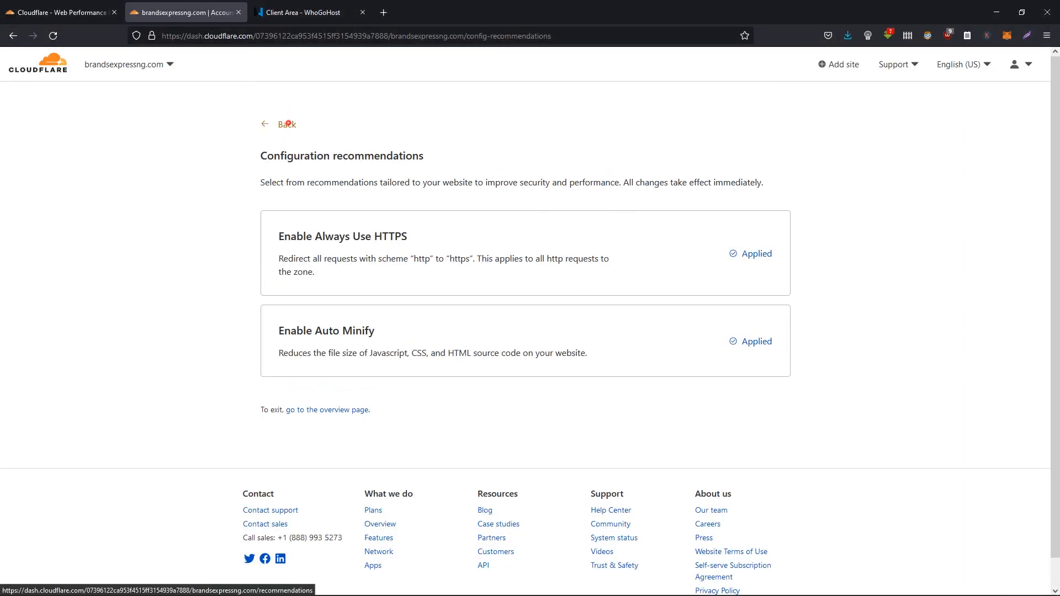
click(287, 124)
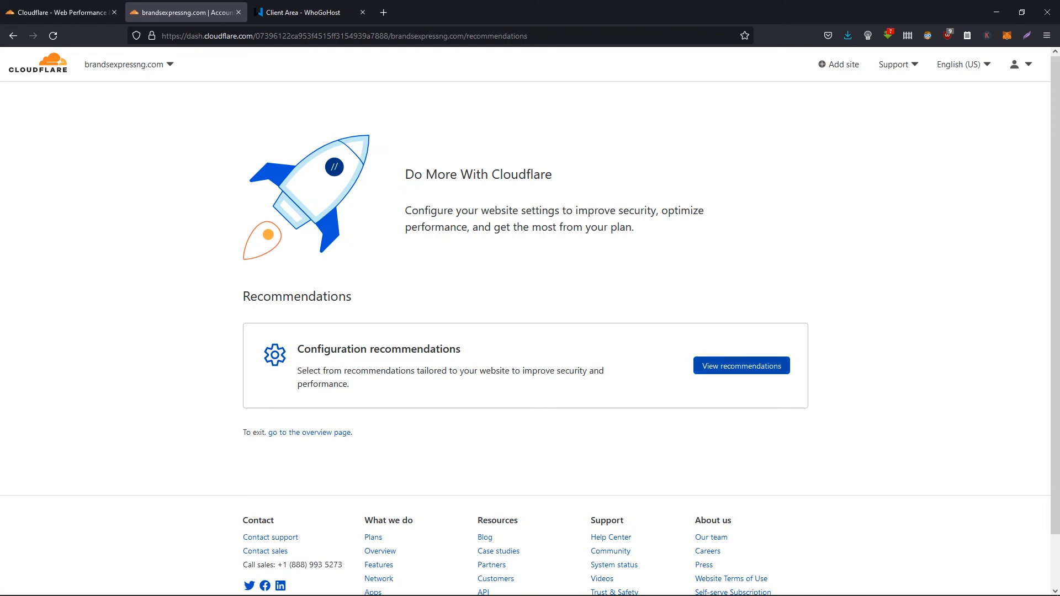
click(751, 367)
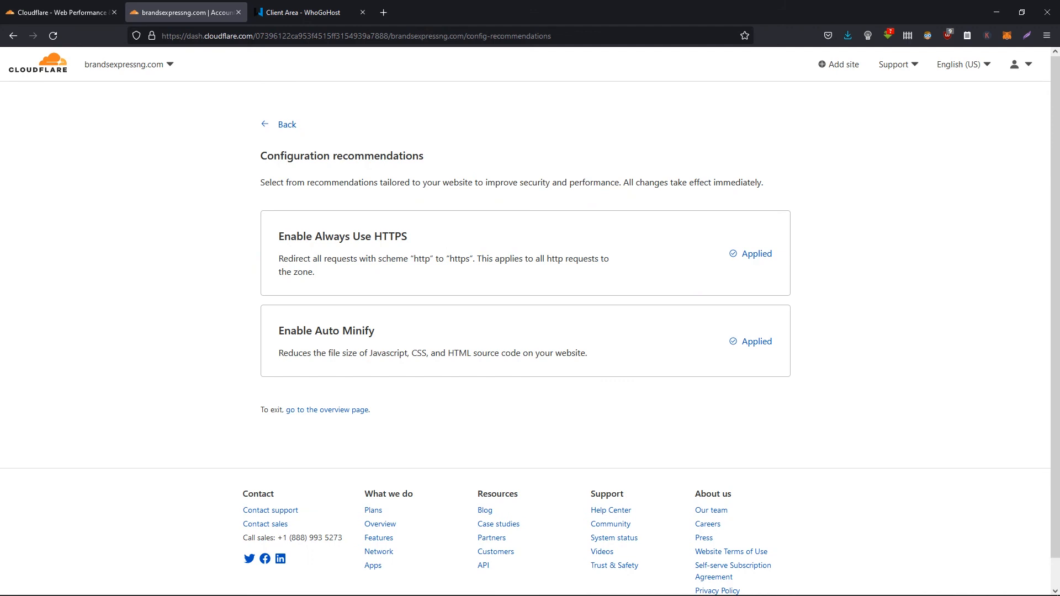
click(285, 123)
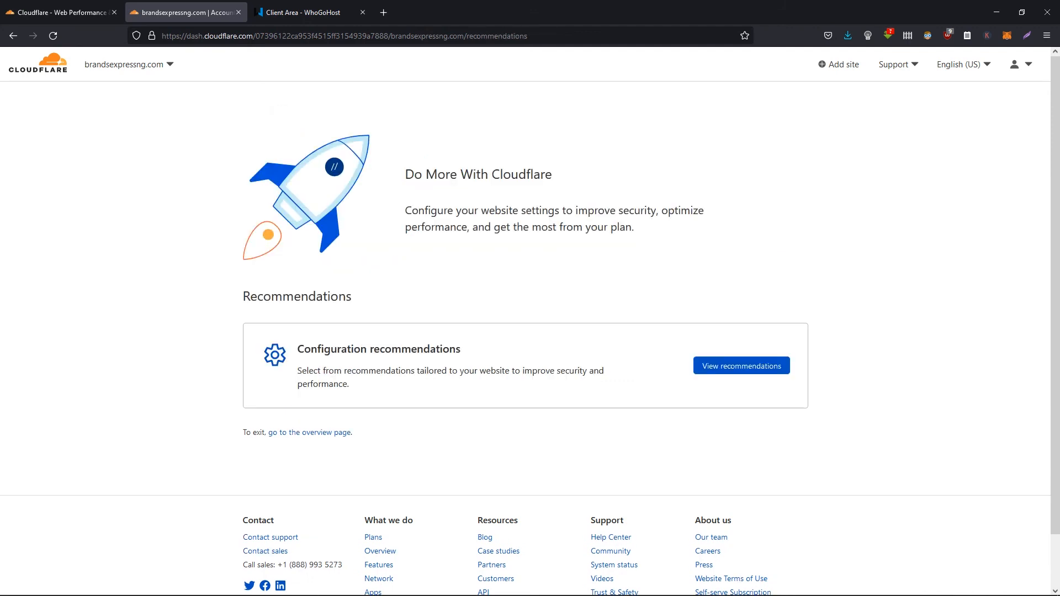
click(314, 434)
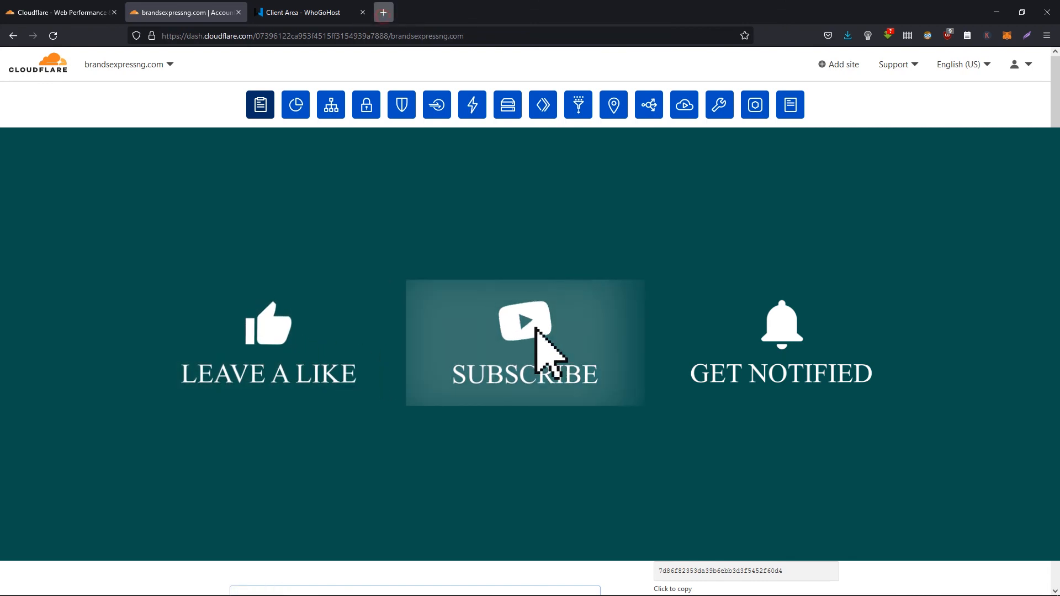
Open a new empty browser tab beside the Cloudflare dashboard.
click(384, 12)
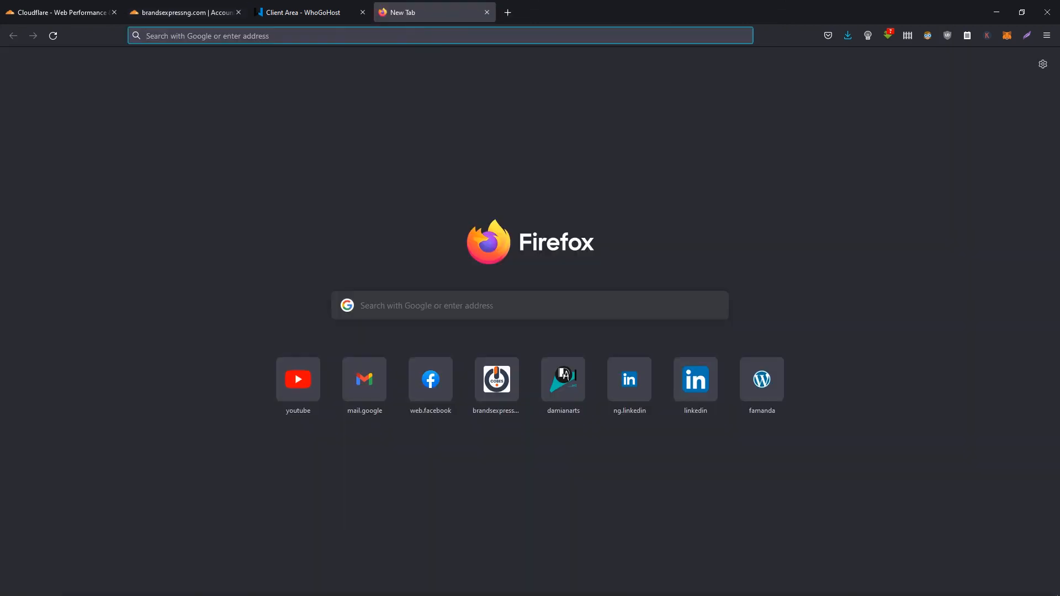
Open a new private window and go to the GTmetrix site by entering 'gt'.
click(1047, 36)
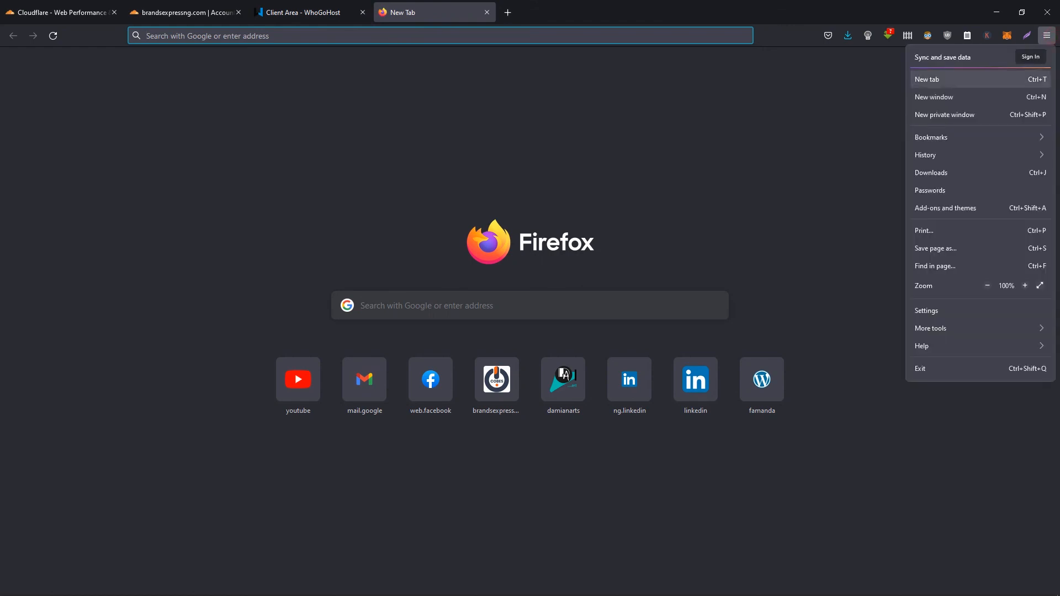
click(987, 110)
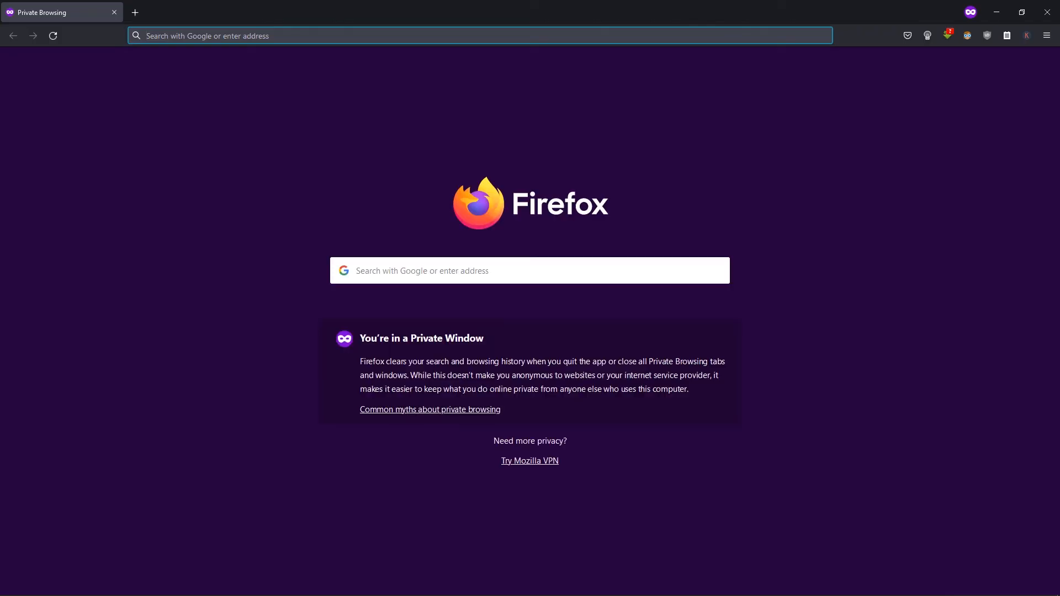
text(gt)
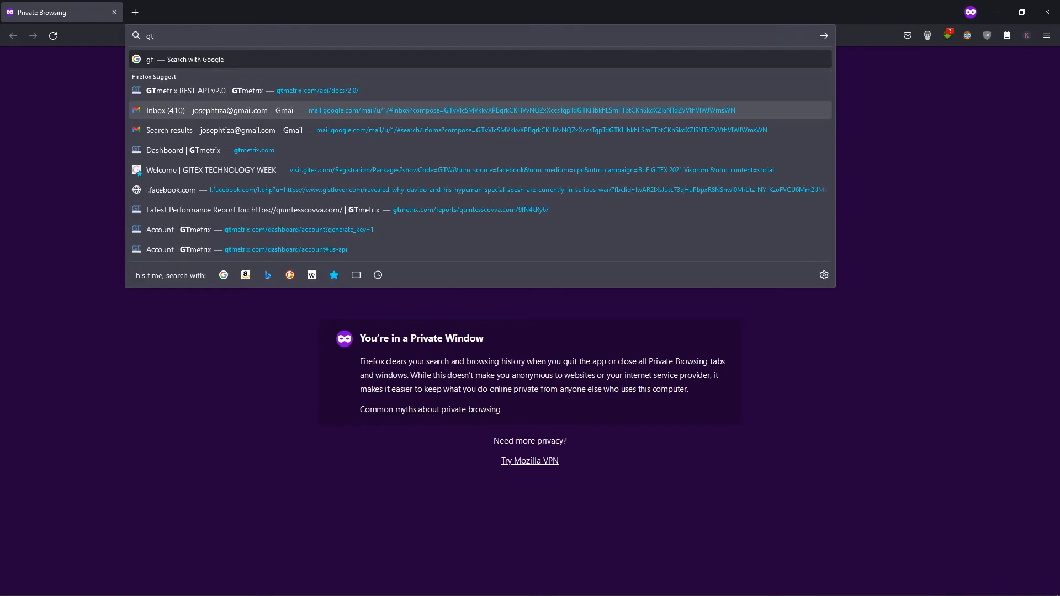
click(192, 150)
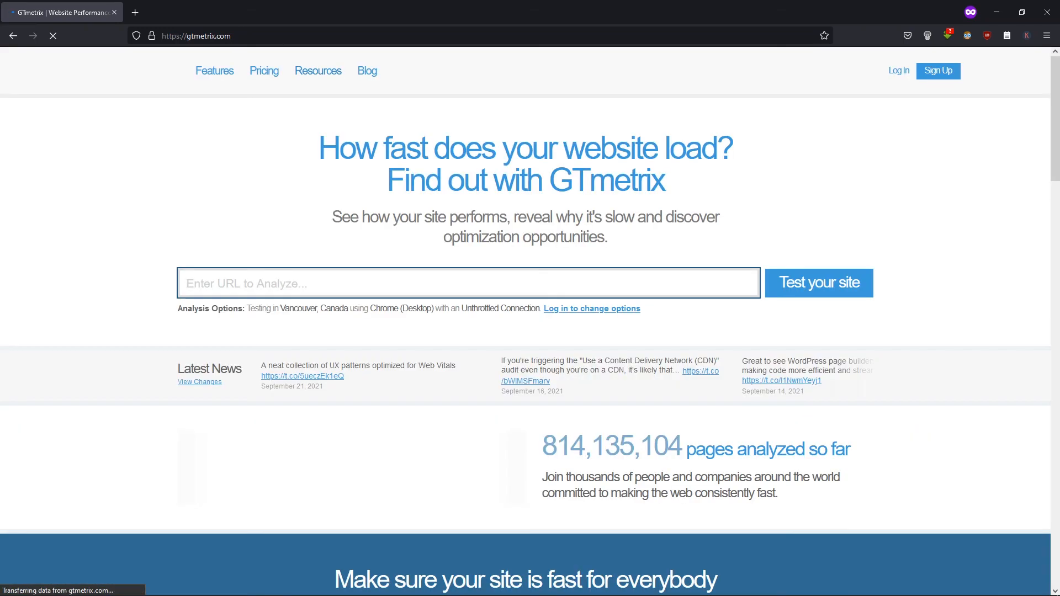
Test brandsexpressng.com on GTmetrix and scroll its grade A, 99% performance report.
text(bra)
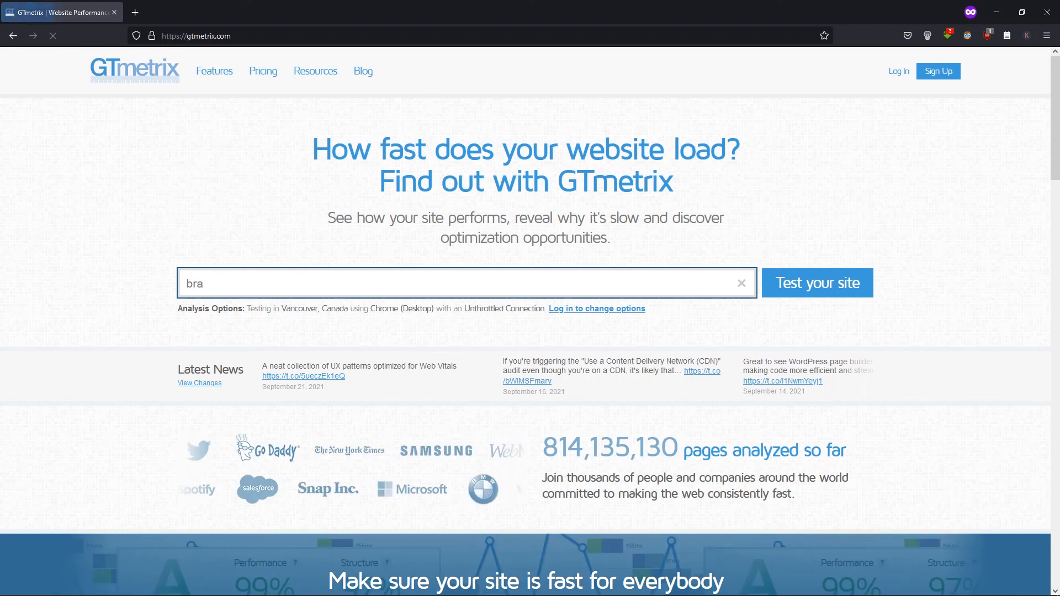
text(ndsexpressng)
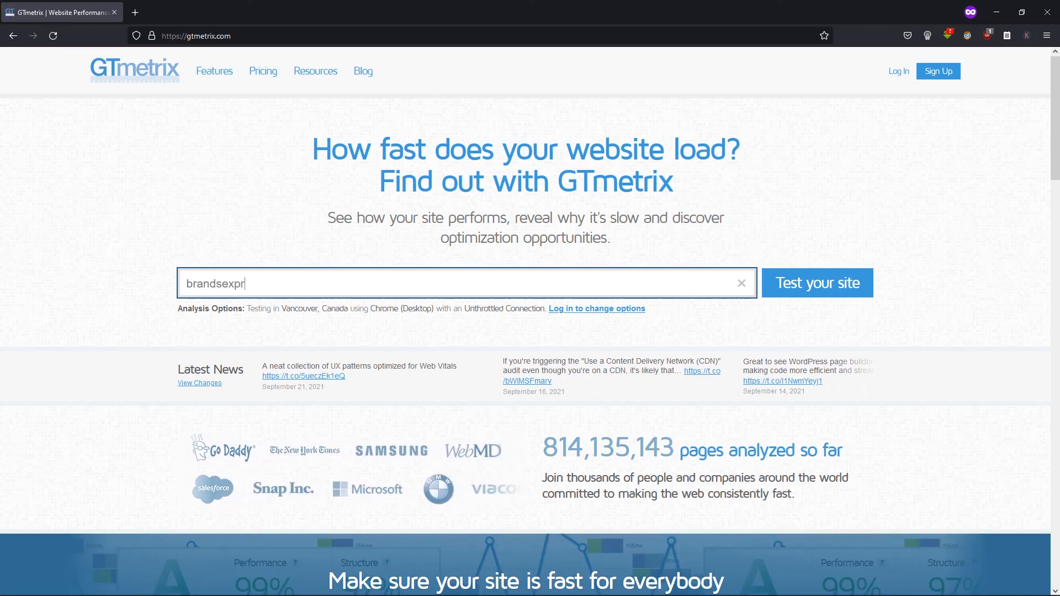
text(.com)
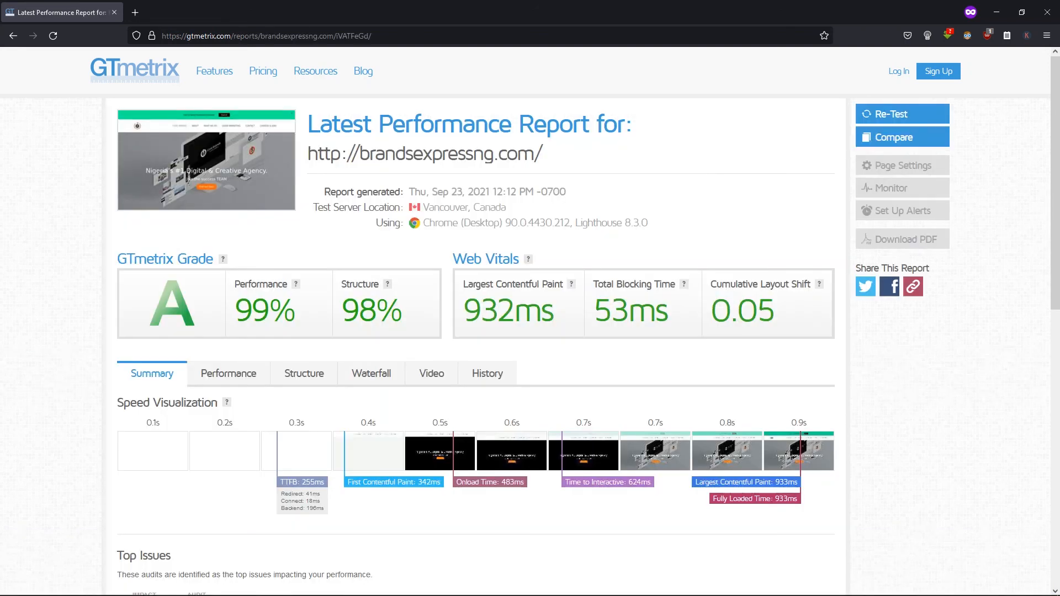
scroll(475, 320, down, 4)
scroll(475, 320, down, 2)
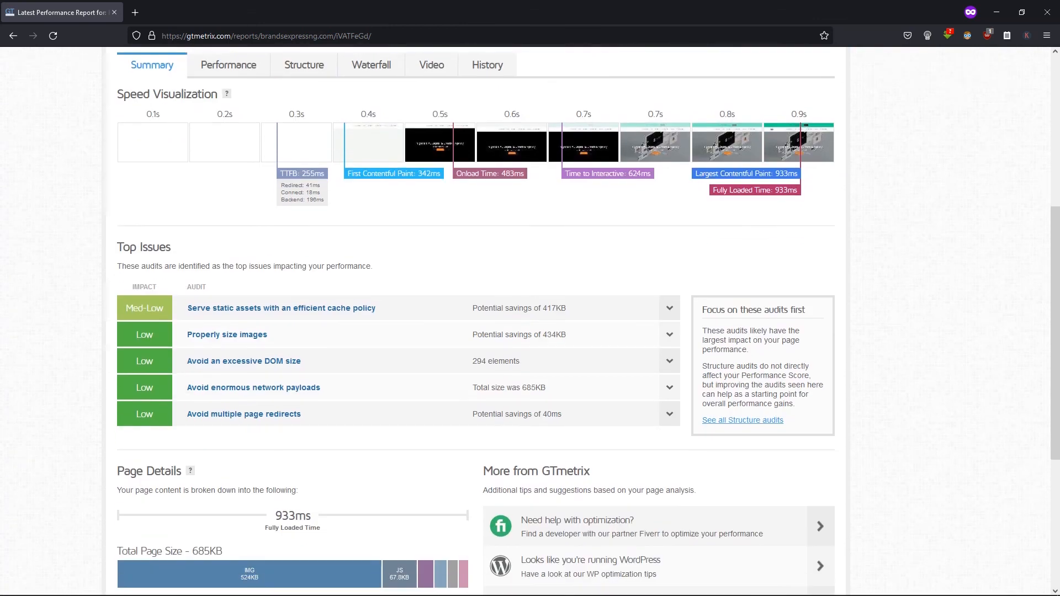
click(345, 277)
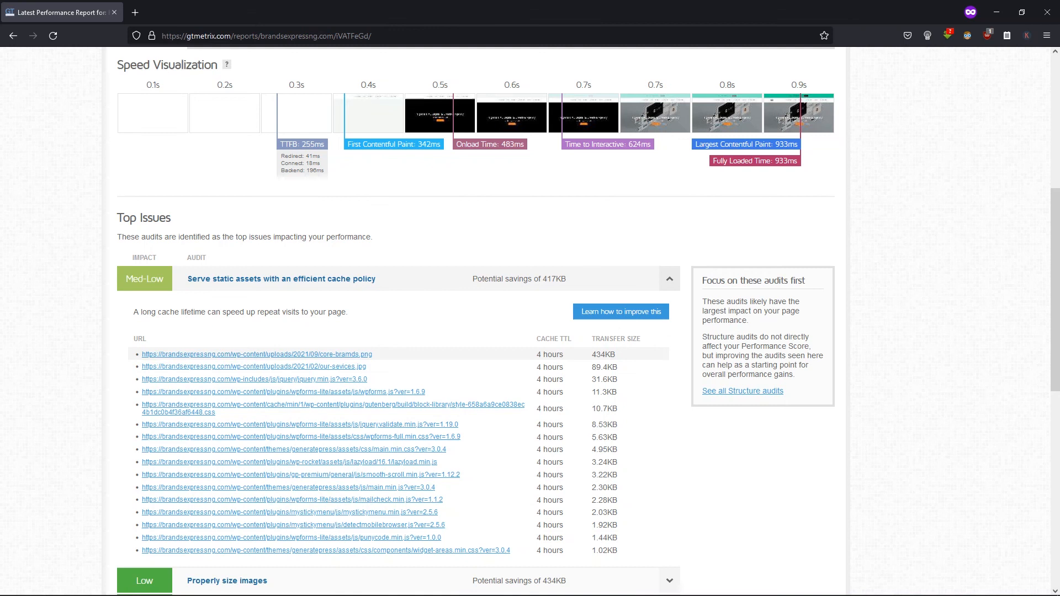
click(343, 354)
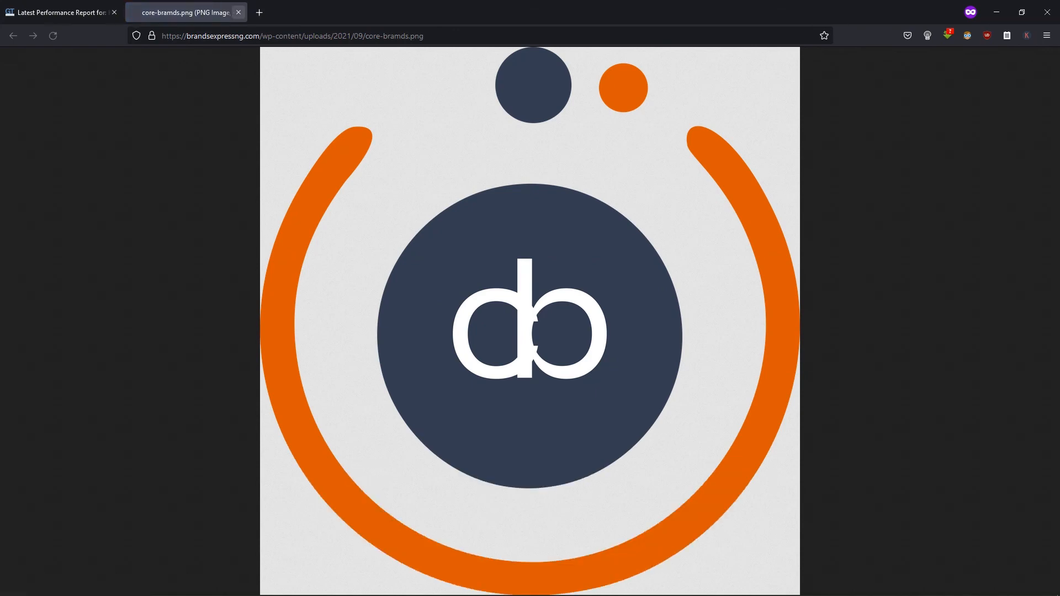
click(238, 12)
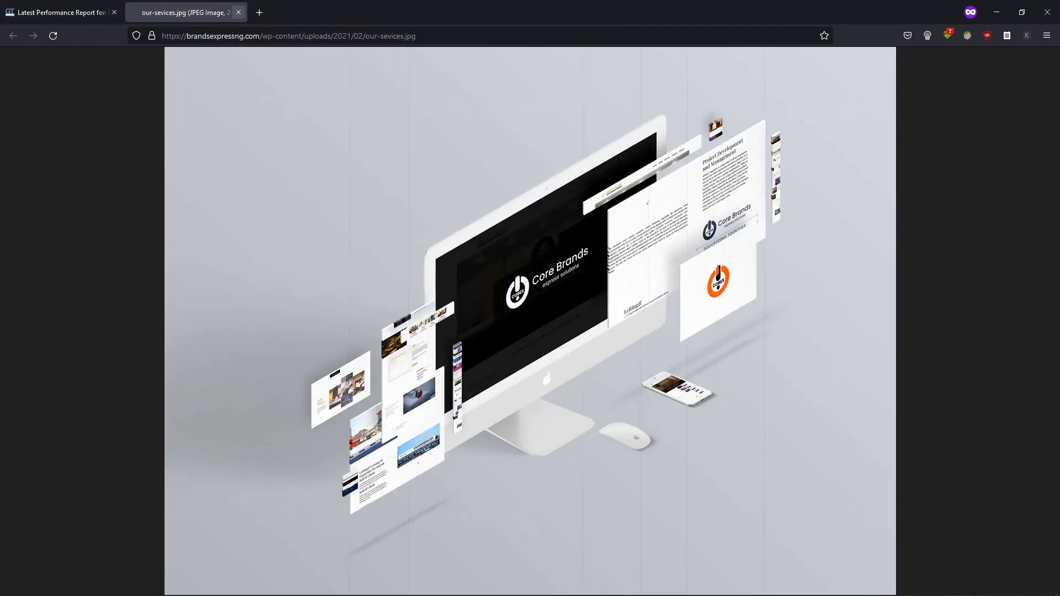
click(238, 12)
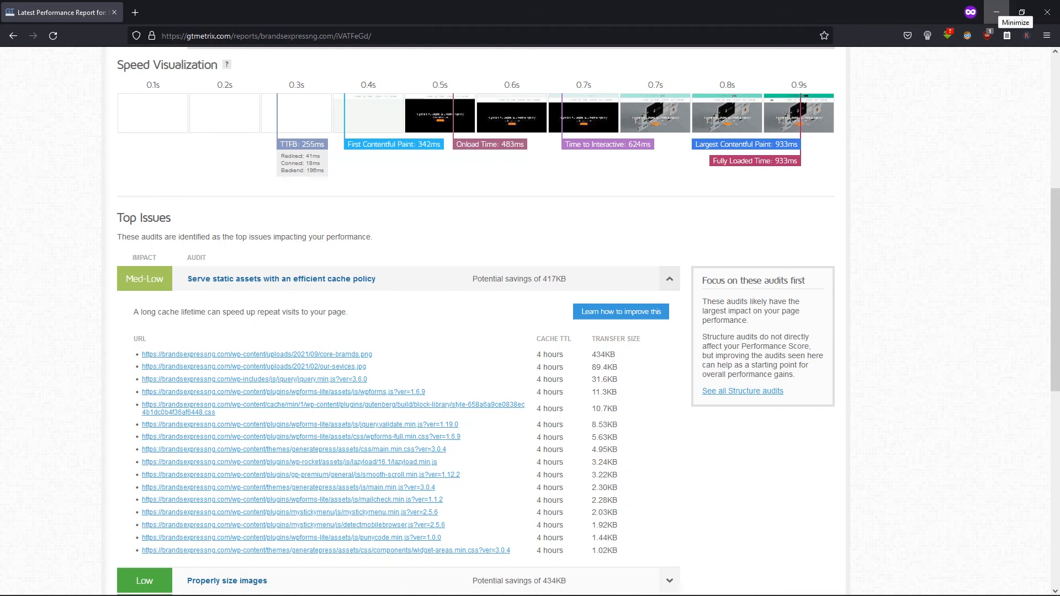
scroll(475, 320, up, 4)
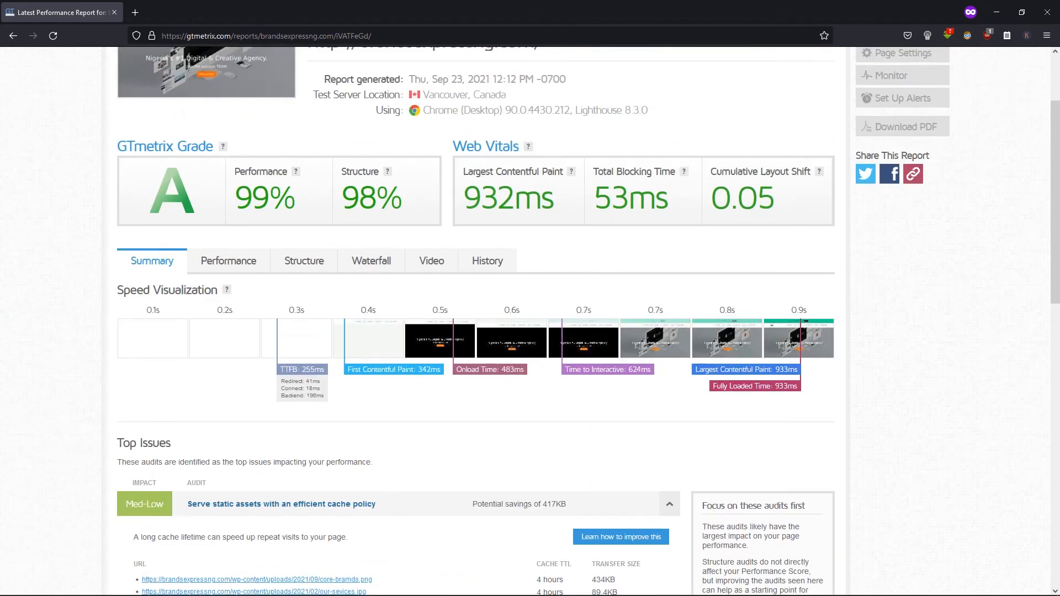
scroll(475, 320, down, 1)
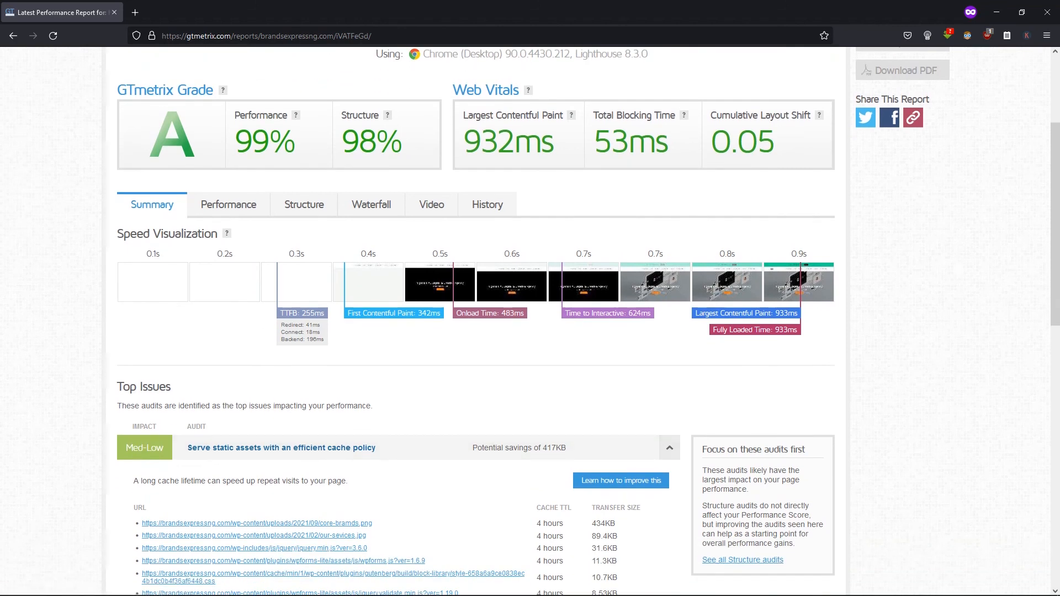
click(562, 449)
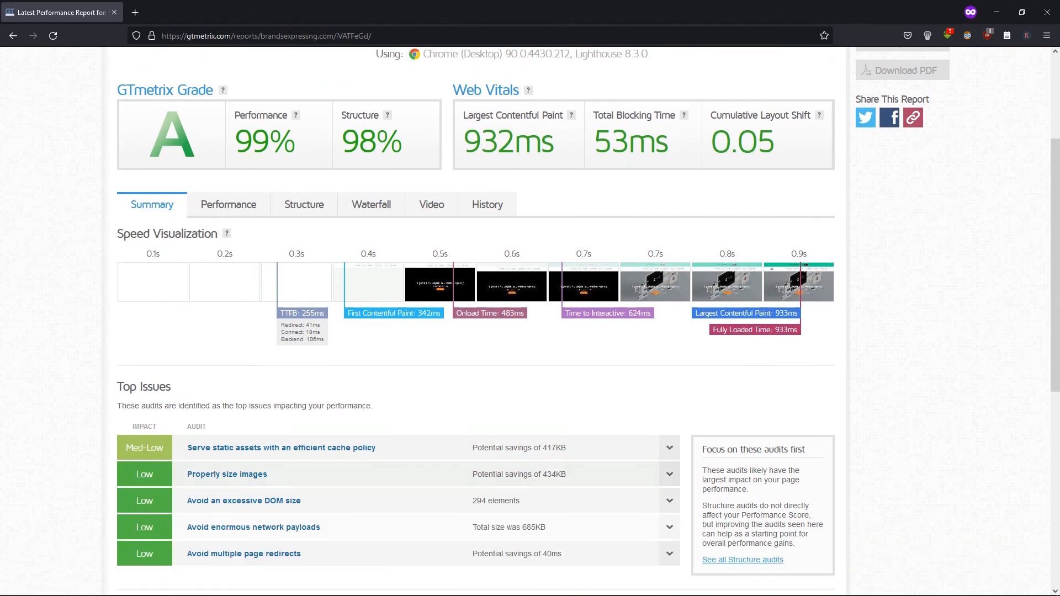
scroll(474, 320, up, 3)
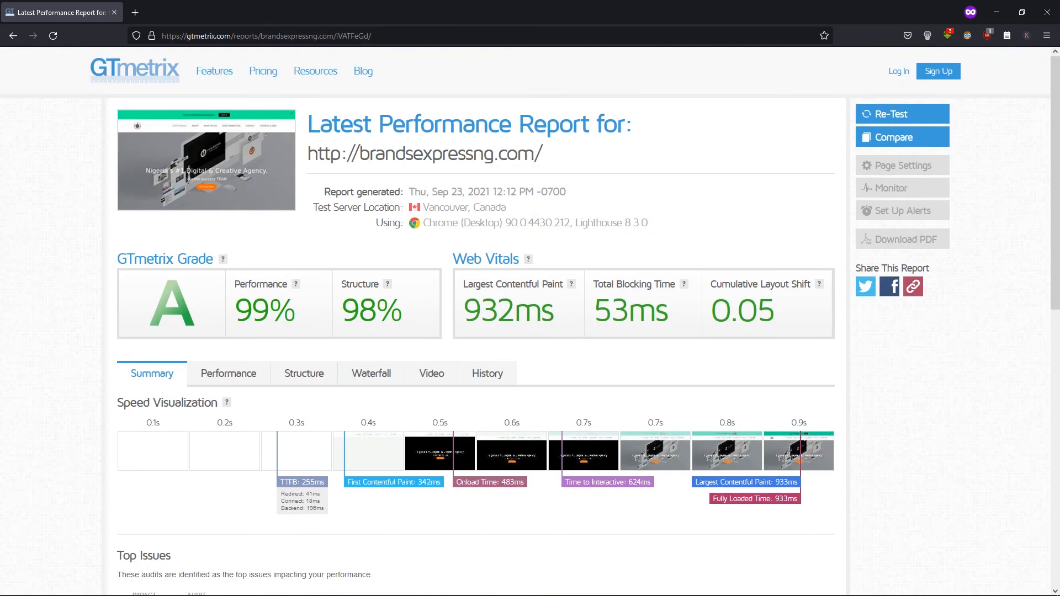